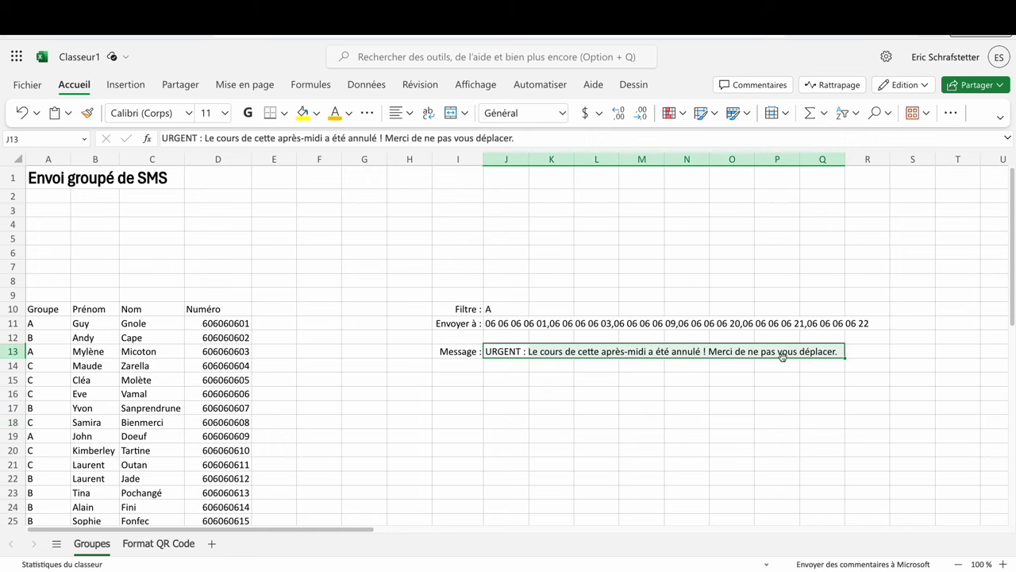
Step: Review the finished sheet: group A in Filtre and the joined list of phone numbers
{"action": "left_click", "coordinate": [511, 309]}
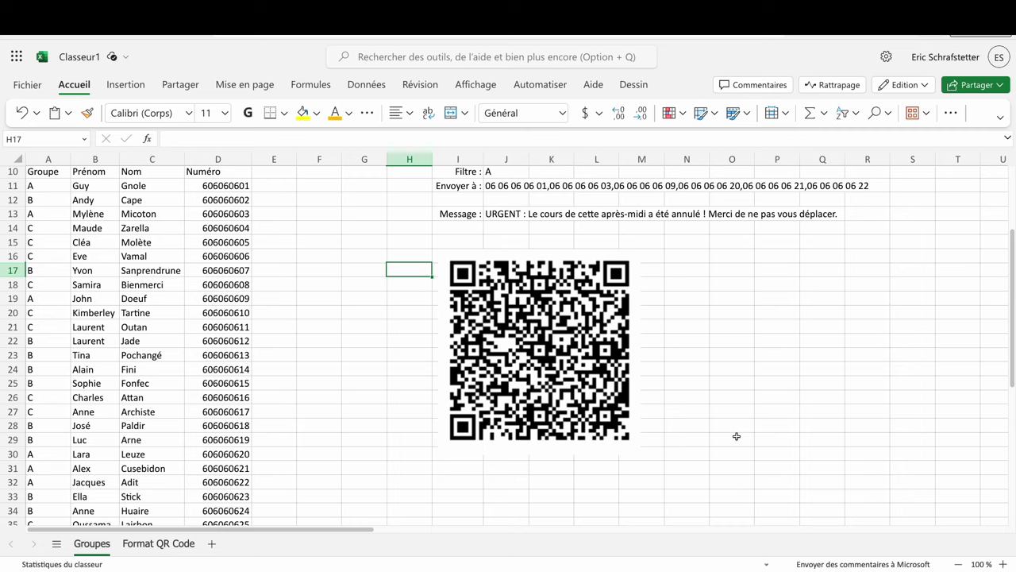
{"action": "left_click_drag", "start_coordinate": [495, 185], "coordinate": [868, 187]}
{"action": "left_click", "coordinate": [736, 368]}
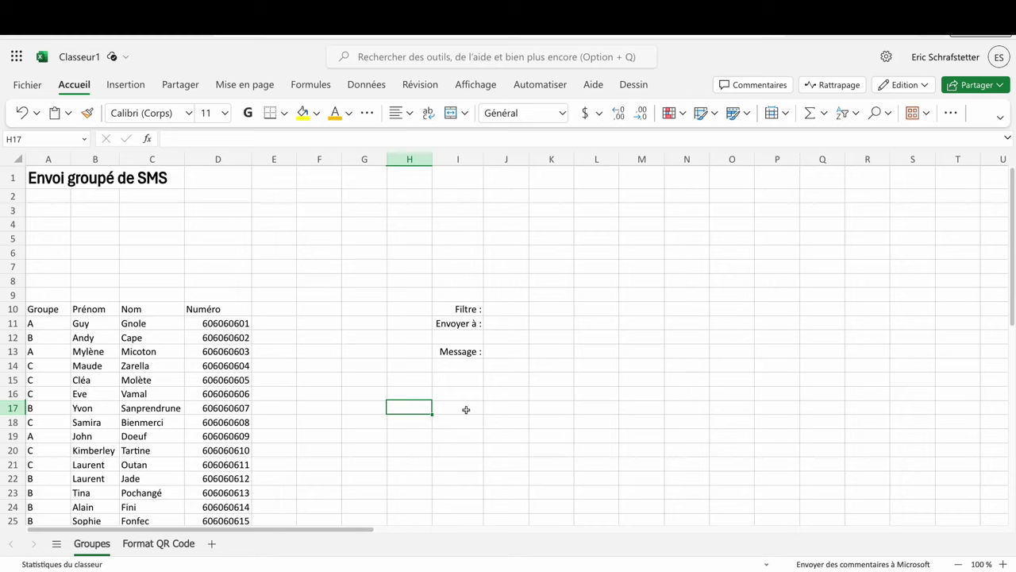
Step: Format the contact list A10:D37 as a blue table with headers
{"action": "left_click", "coordinate": [132, 380]}
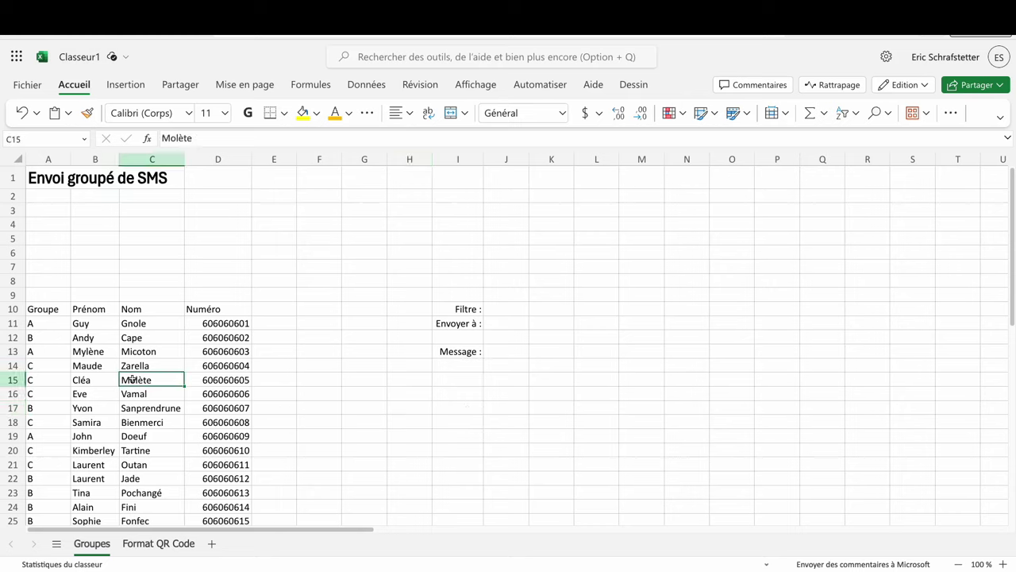
{"action": "left_click", "coordinate": [740, 117]}
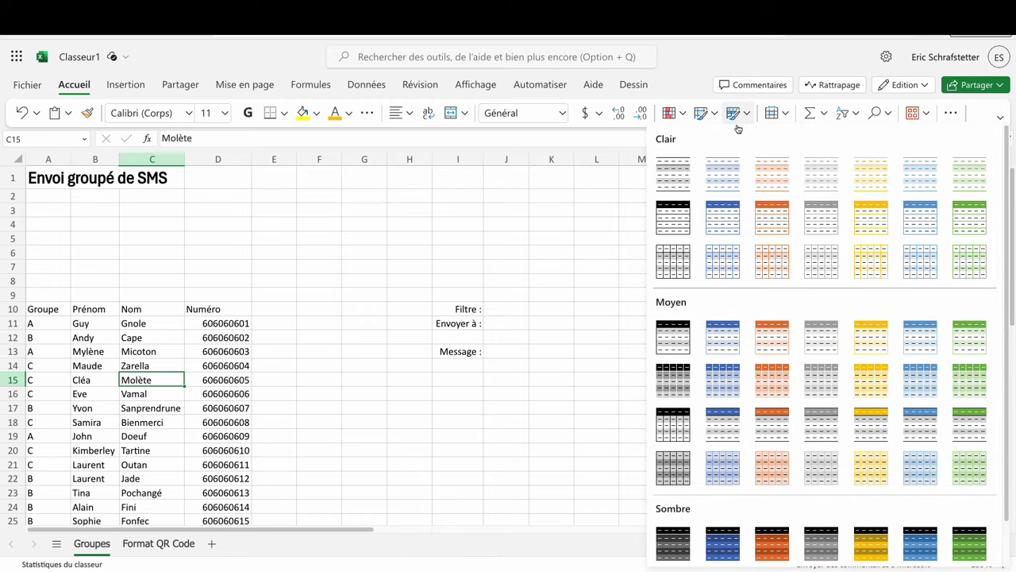
{"action": "left_click", "coordinate": [721, 340]}
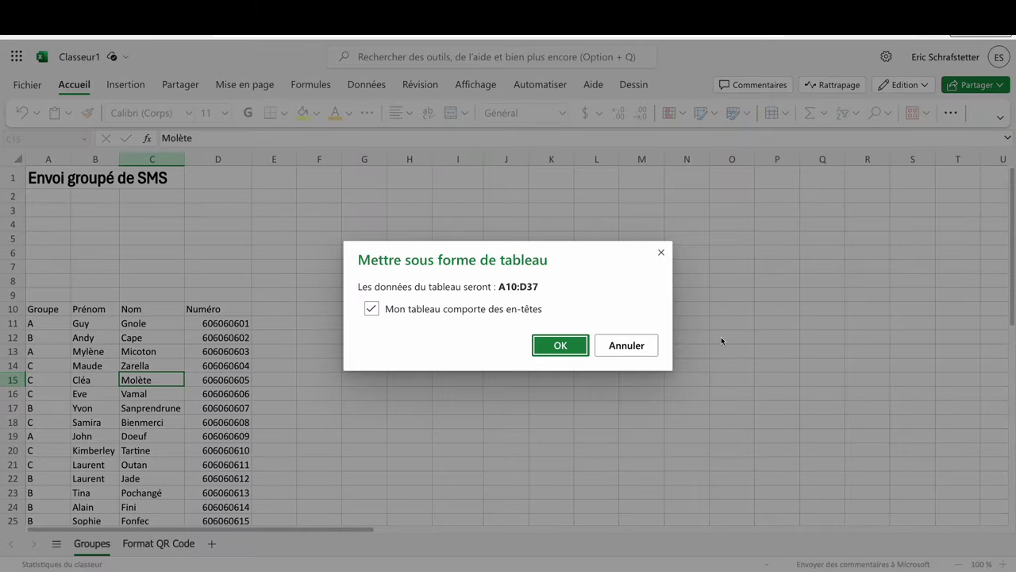
{"action": "left_click", "coordinate": [558, 347]}
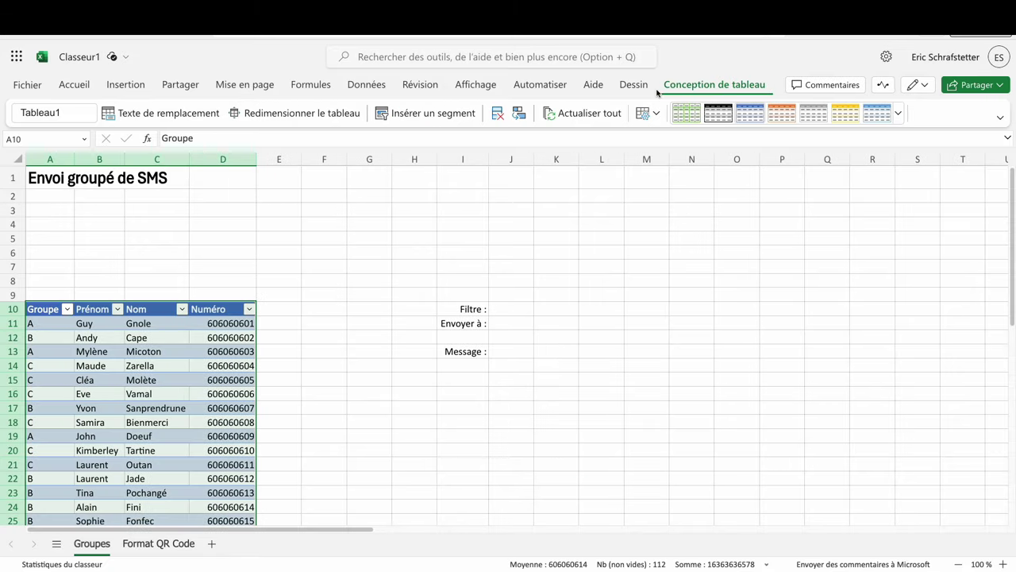
Step: Rename the table from Tableau1 to 'data'
{"action": "left_click", "coordinate": [11, 113]}
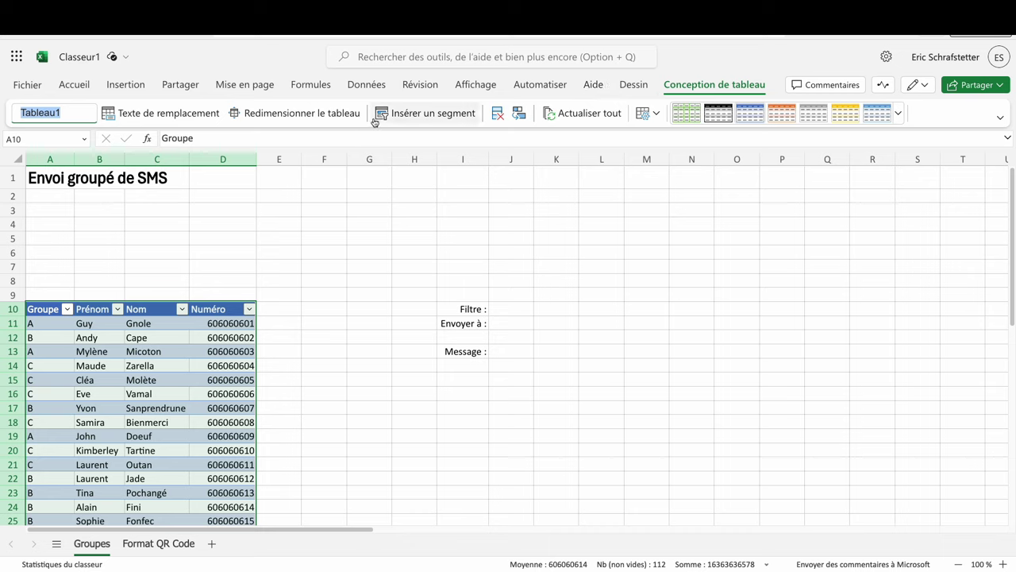
{"action": "type", "text": "data"}
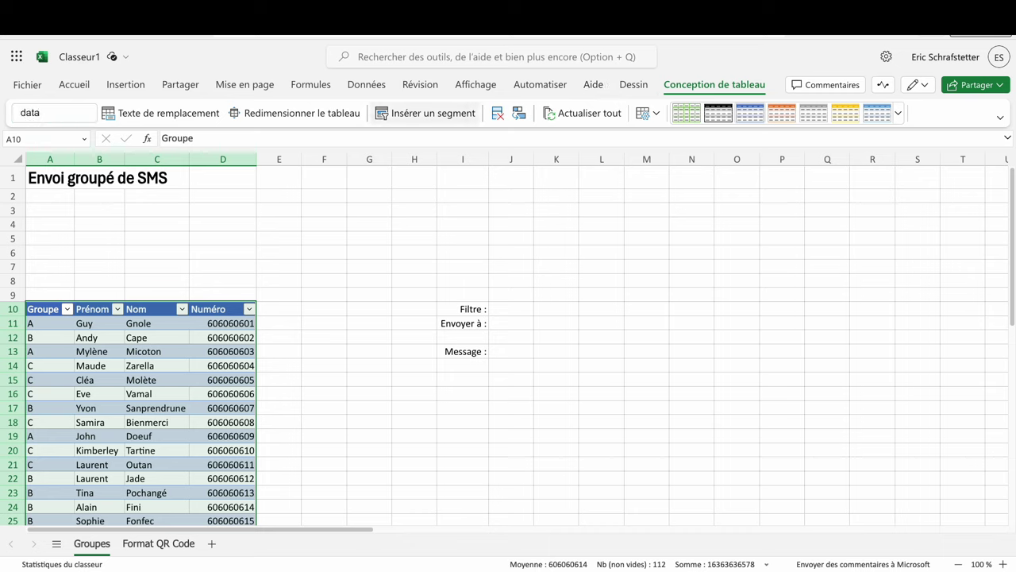
{"action": "left_click", "coordinate": [208, 337]}
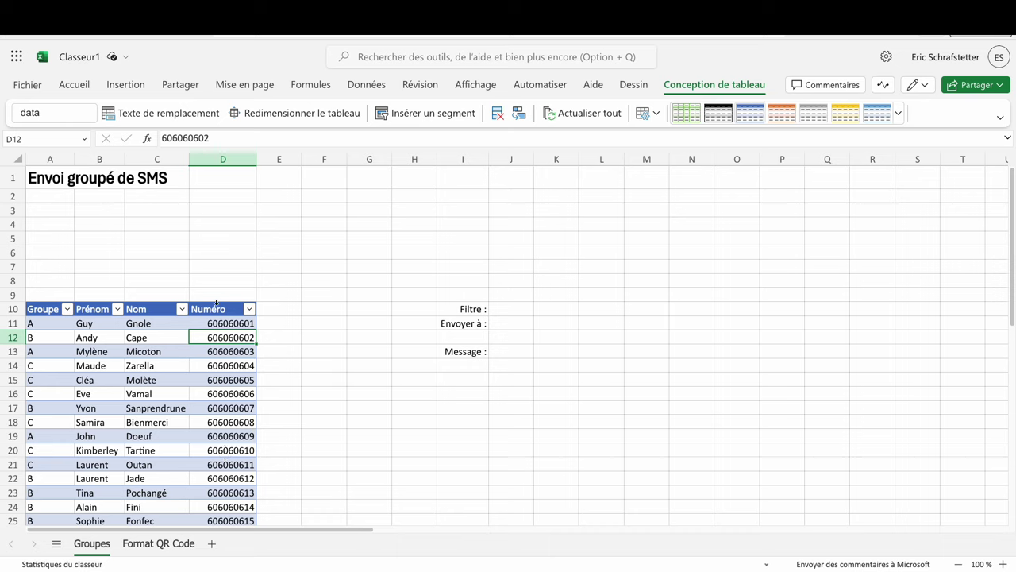
Step: Apply the Spécial > Numéro de téléphone format to the whole Numéro column
{"action": "left_click", "coordinate": [217, 304]}
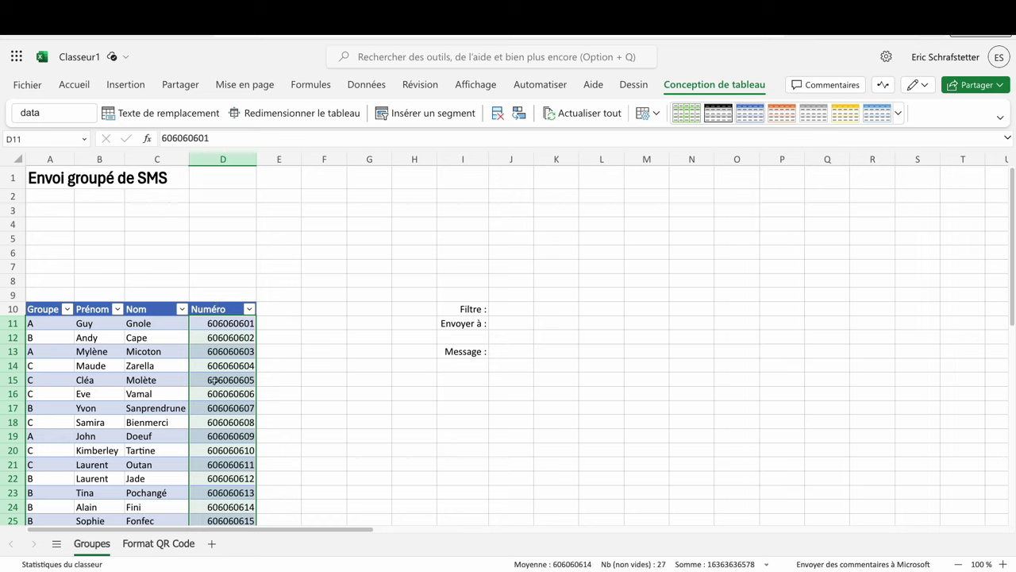
{"action": "left_click", "coordinate": [75, 84]}
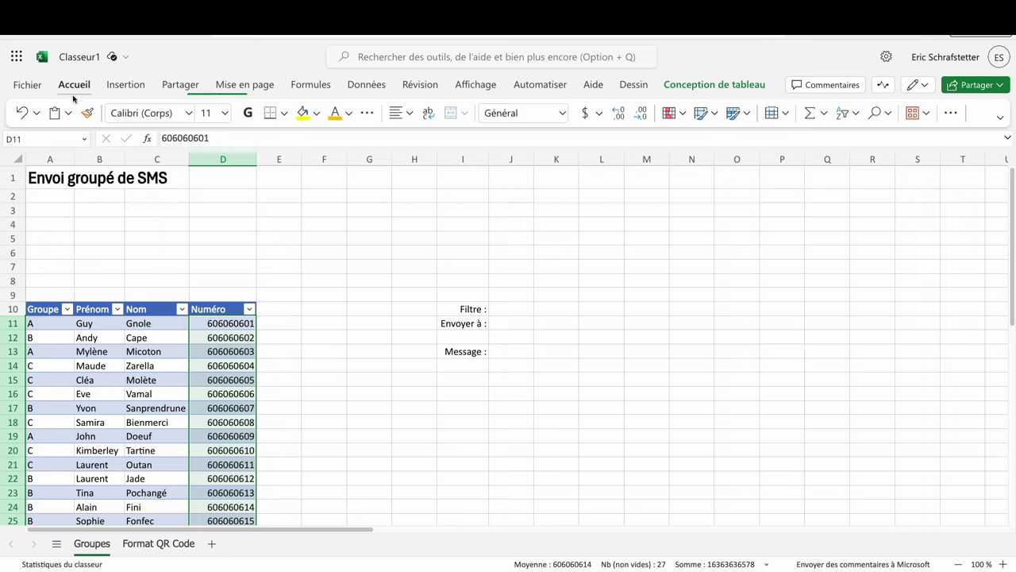
{"action": "left_click", "coordinate": [548, 113]}
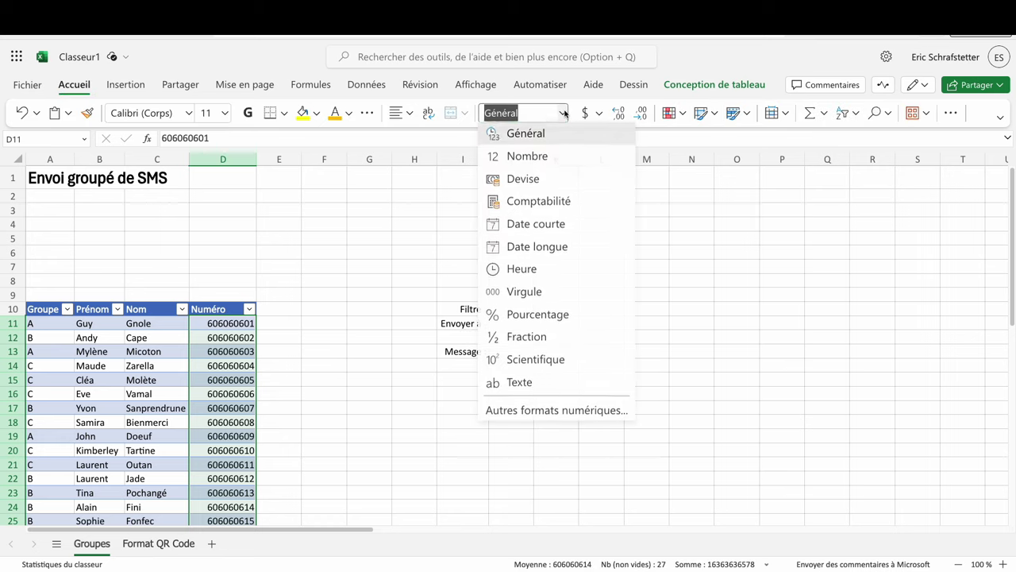
{"action": "left_click", "coordinate": [532, 413]}
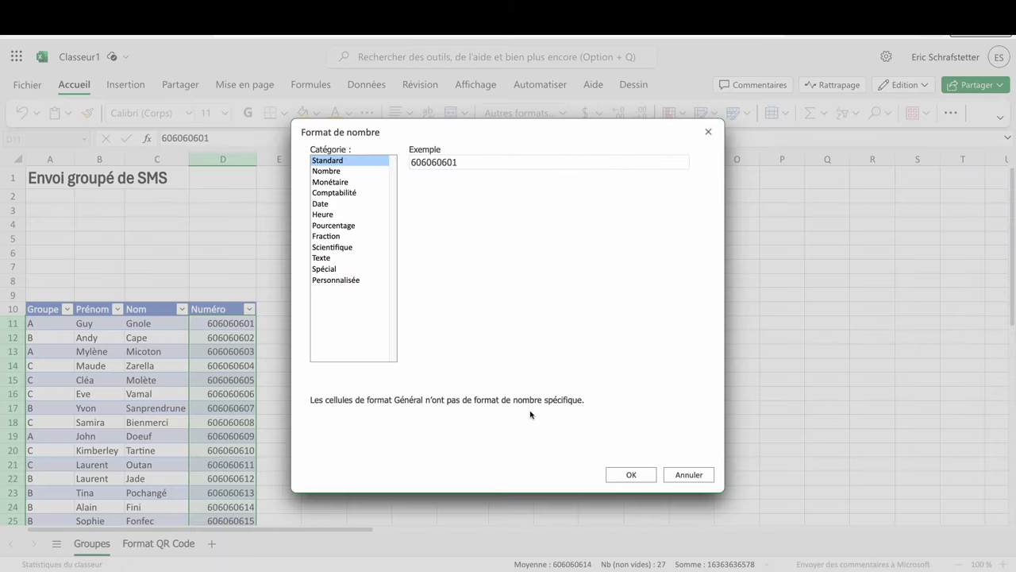
{"action": "left_click", "coordinate": [334, 270]}
{"action": "left_click", "coordinate": [451, 213]}
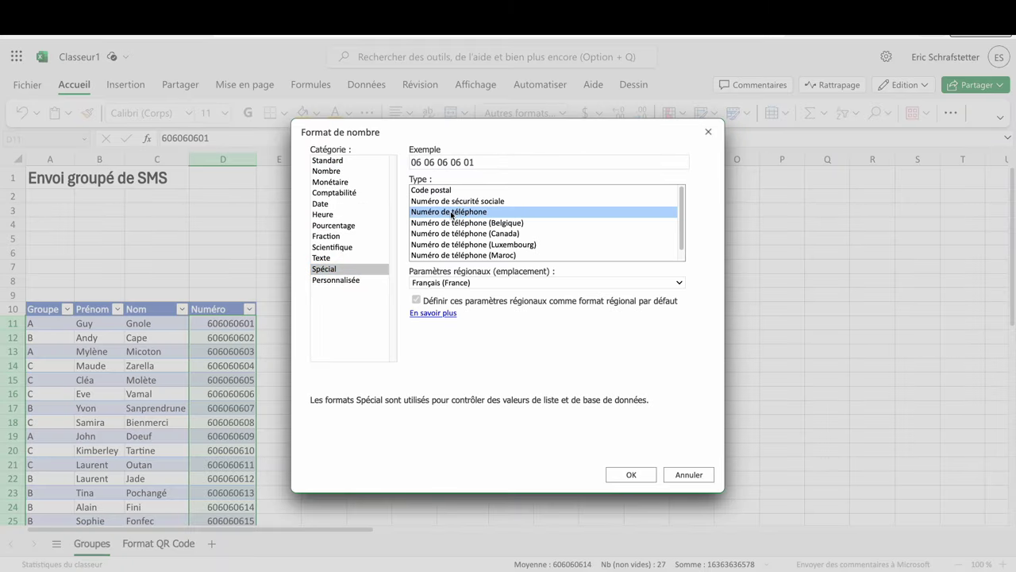
{"action": "left_click", "coordinate": [636, 474]}
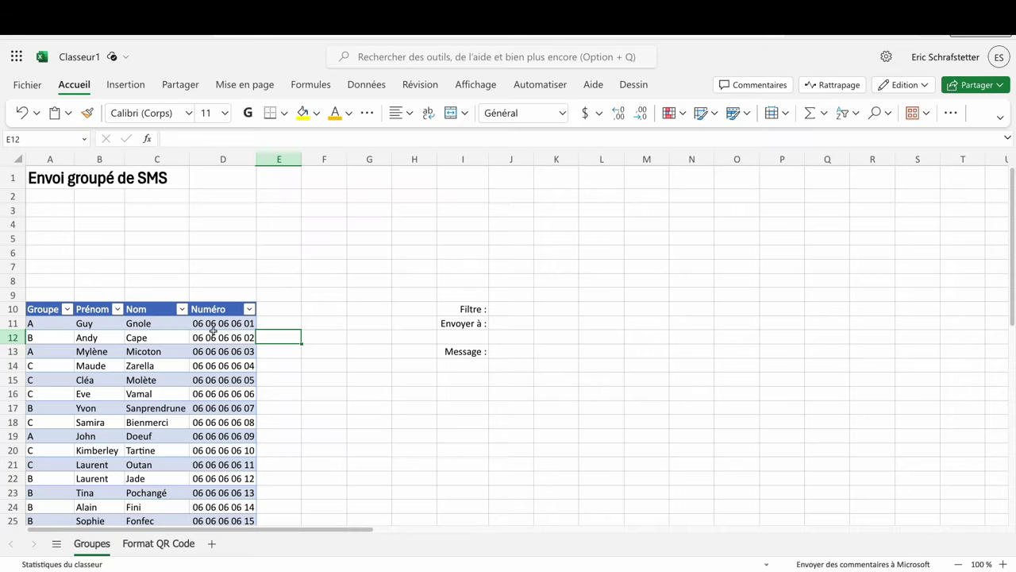
{"action": "left_click", "coordinate": [240, 324]}
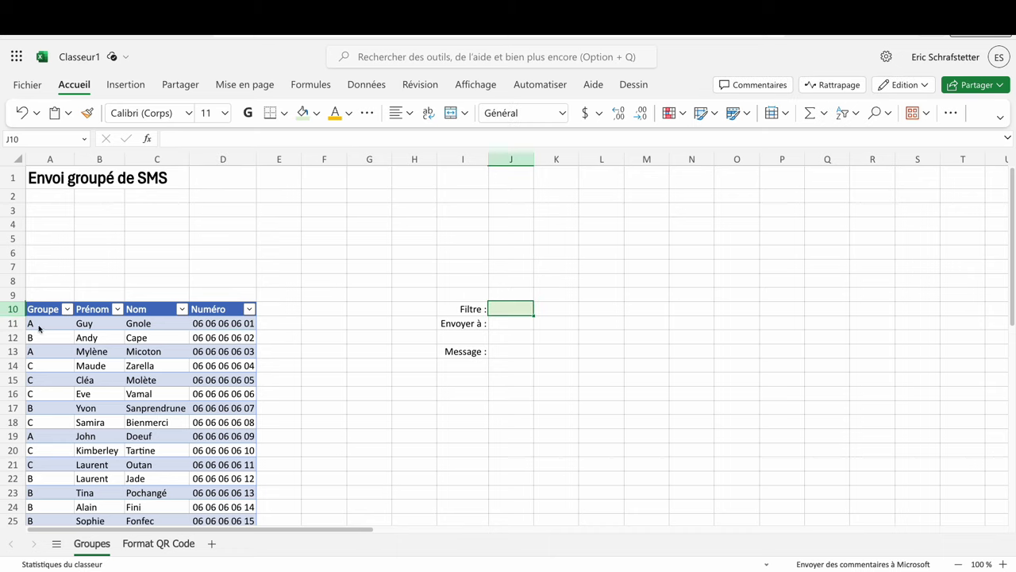
Step: Enter =UNIQUE(data[Groupe]) in I16 to list the distinct groups
{"action": "left_click", "coordinate": [454, 394]}
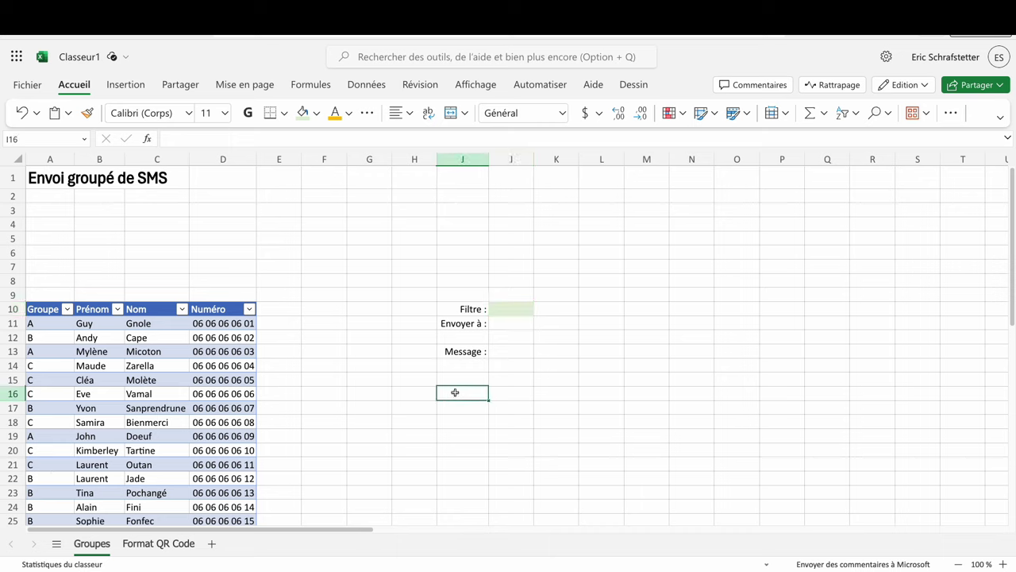
{"action": "type", "text": "=uniq"}
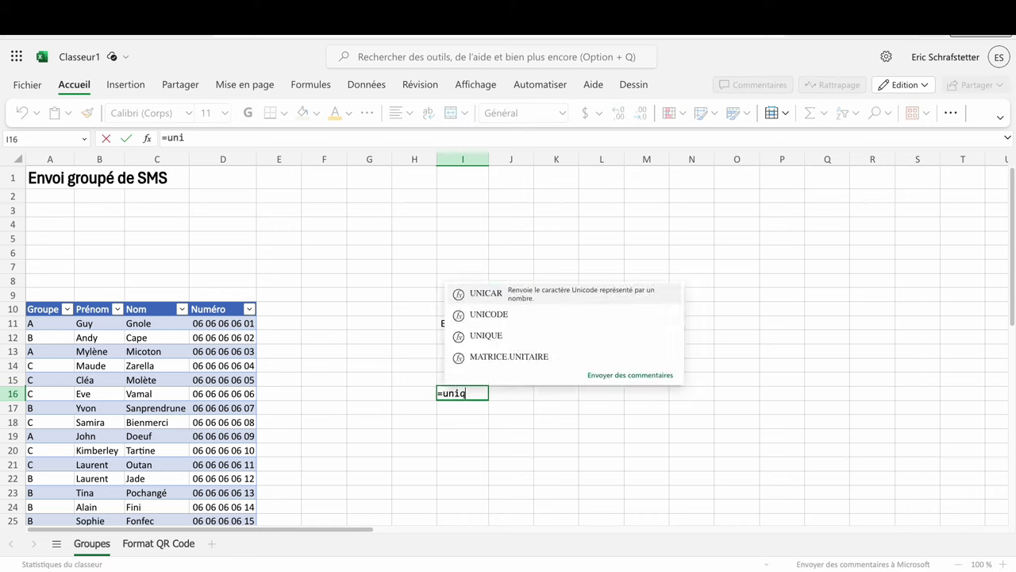
{"action": "type", "text": "u"}
{"action": "key", "text": "Tab"}
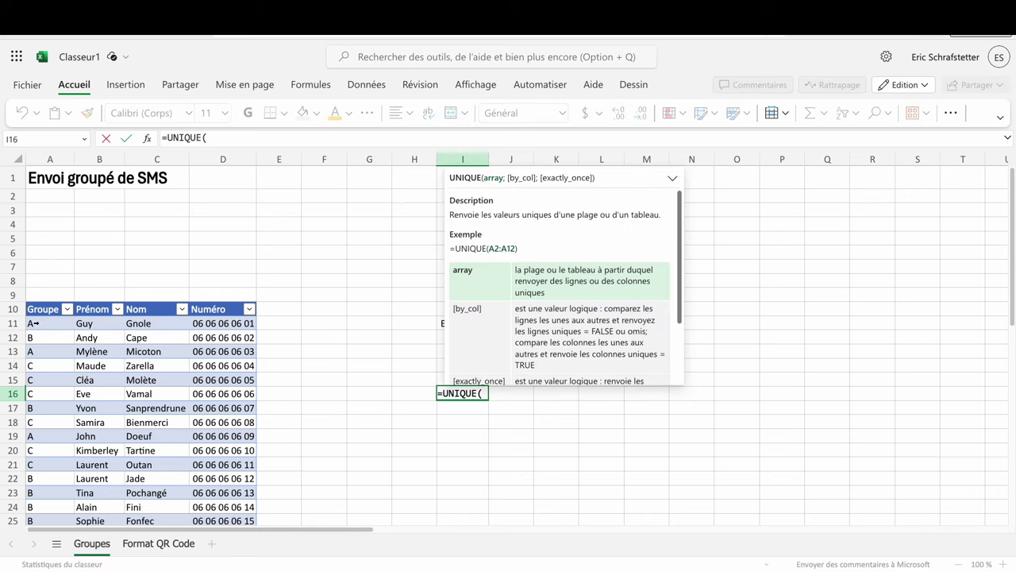
{"action": "left_click", "coordinate": [46, 304]}
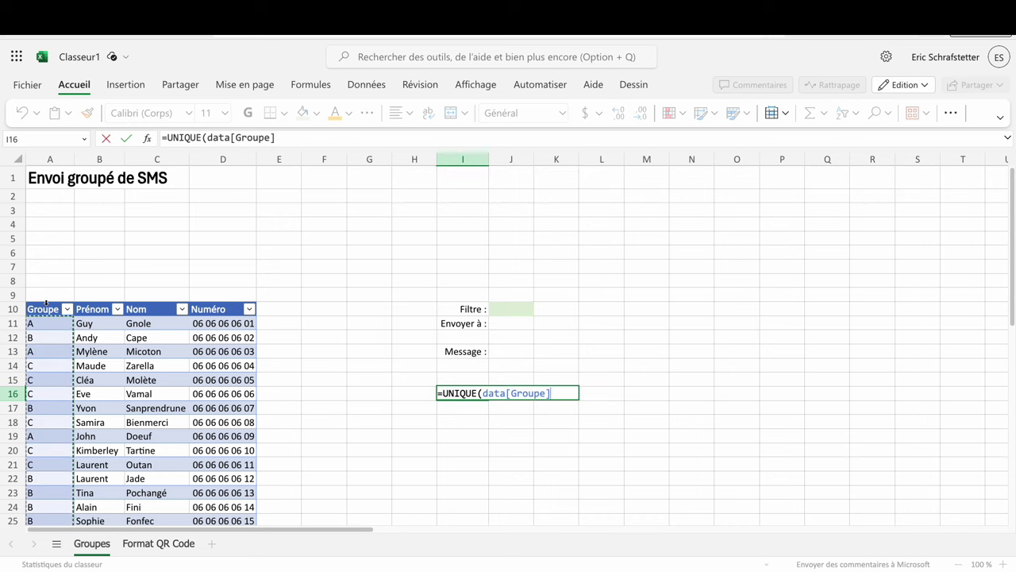
{"action": "type", "text": ")"}
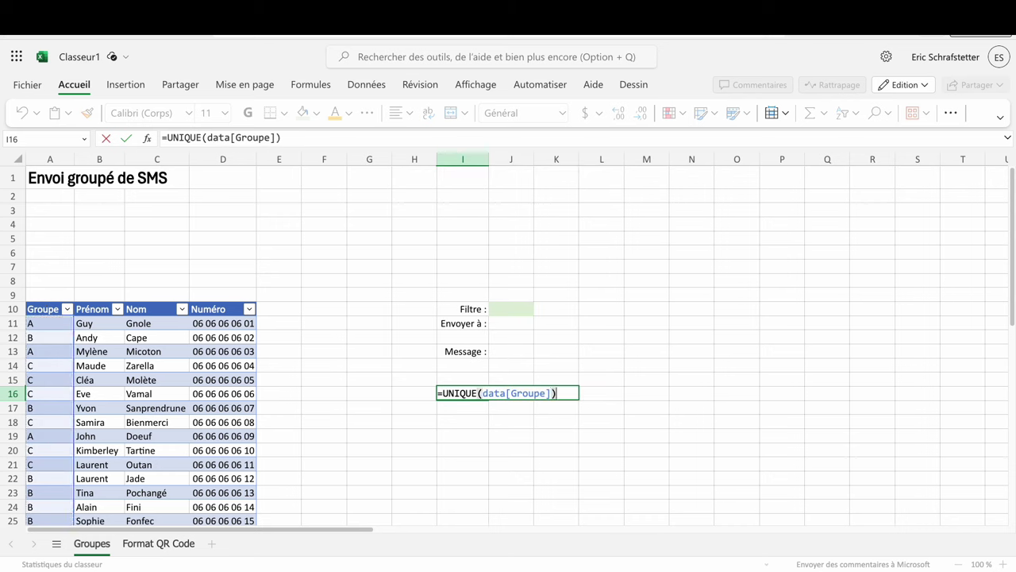
{"action": "key", "text": "Return"}
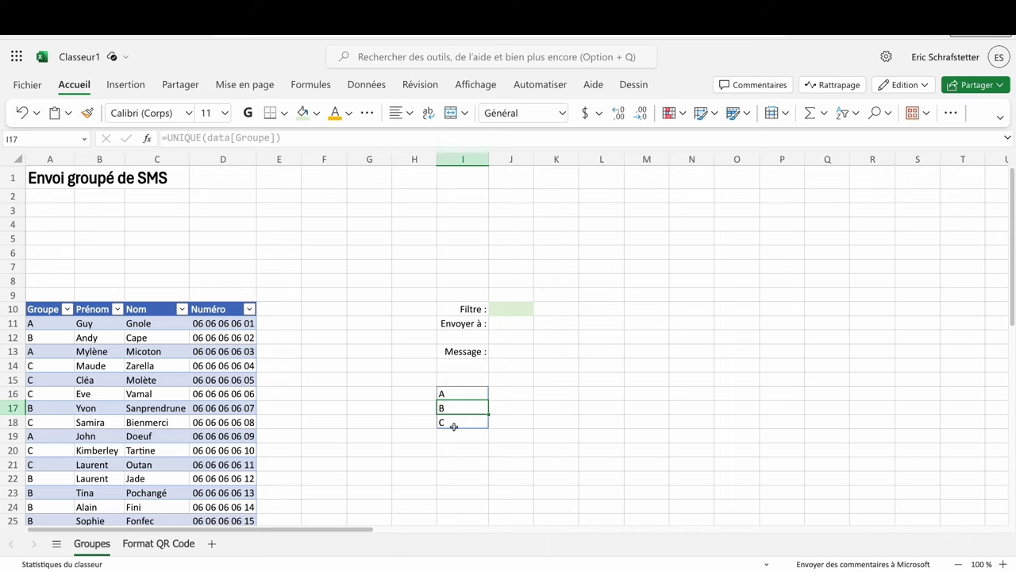
Step: Change the first contact's group to D to test the unique list
{"action": "left_click", "coordinate": [52, 324]}
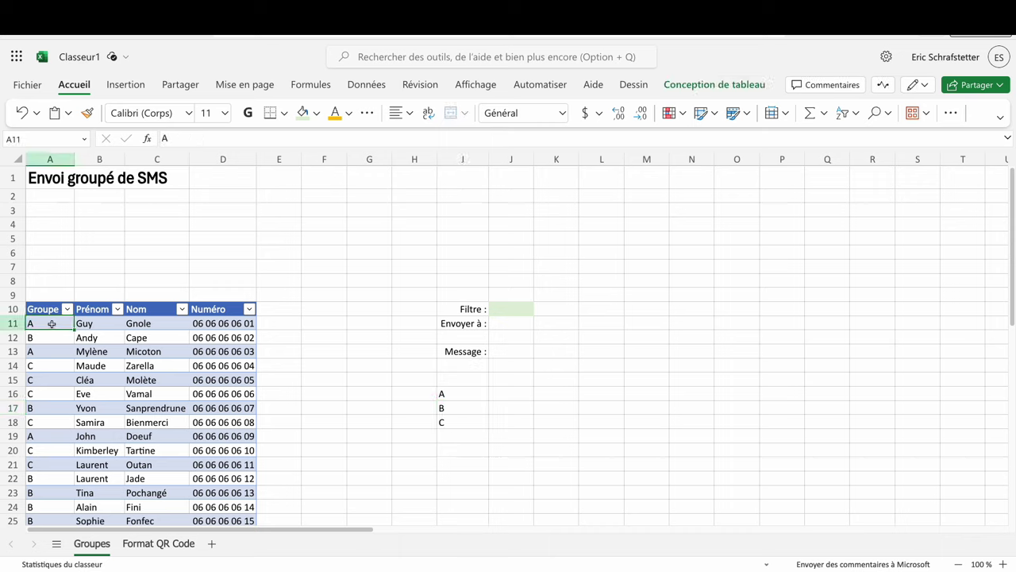
{"action": "type", "text": "D"}
{"action": "key", "text": "Return"}
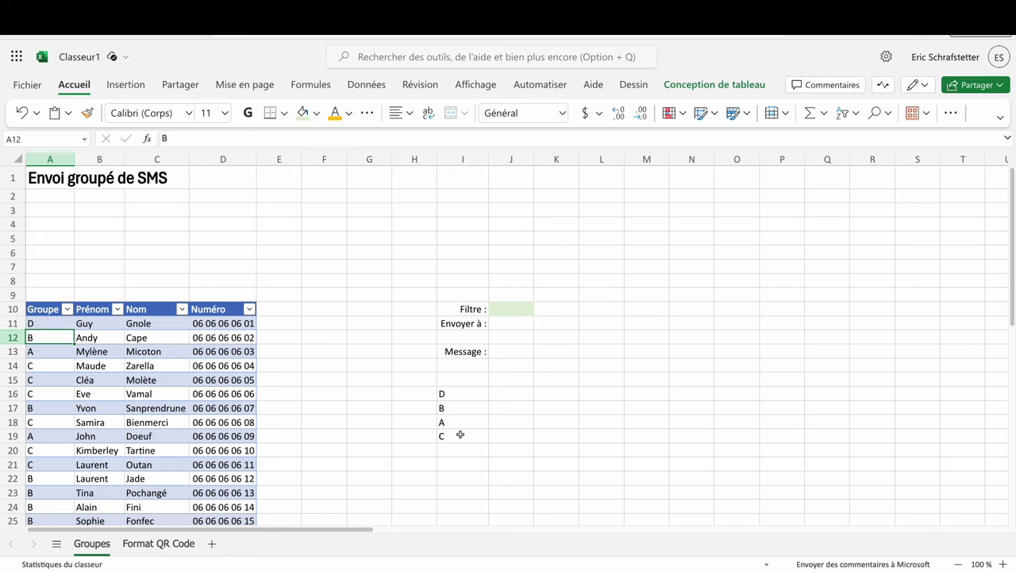
Step: Wrap the I16 formula in TRIER so it reads =TRIER(UNIQUE(data[Groupe]))
{"action": "left_click", "coordinate": [454, 394]}
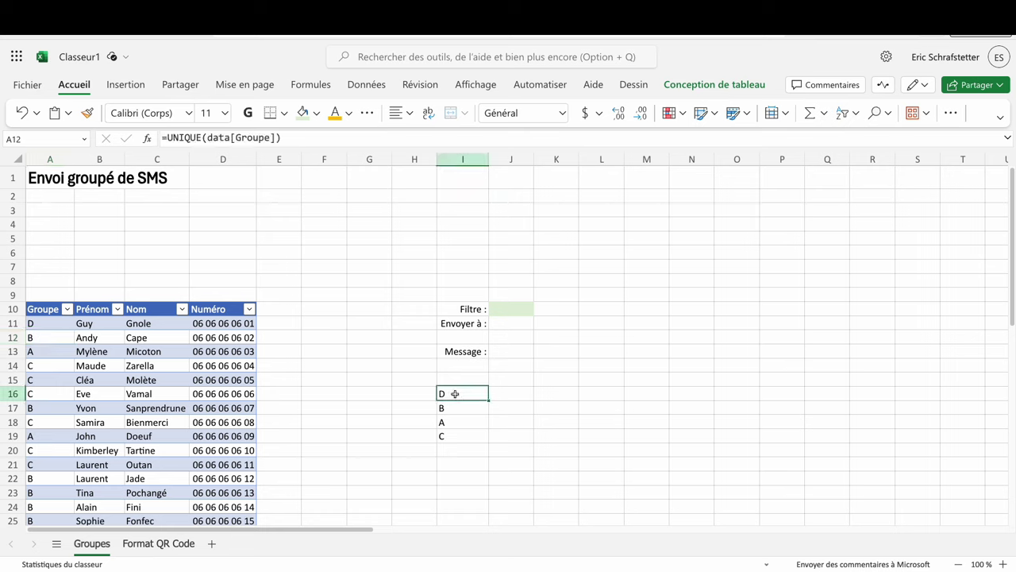
{"action": "left_click", "coordinate": [167, 139]}
{"action": "type", "text": "tri"}
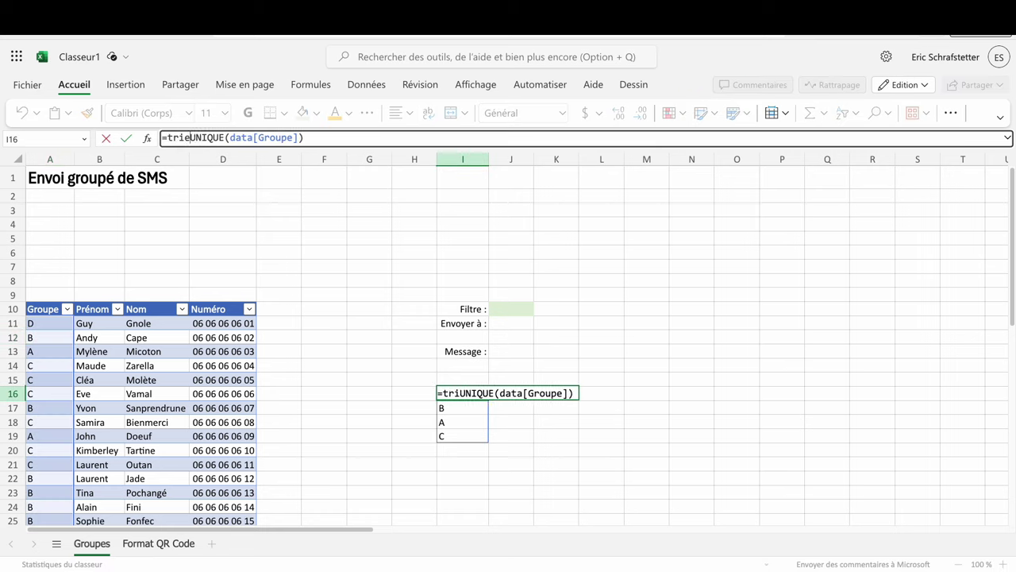
{"action": "type", "text": "er("}
{"action": "left_click", "coordinate": [330, 137]}
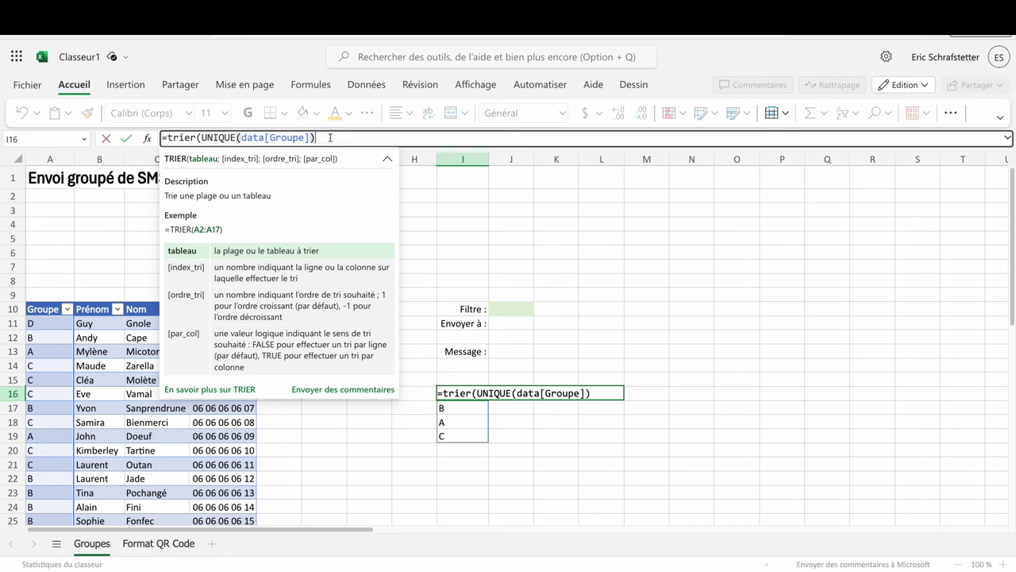
{"action": "type", "text": ")"}
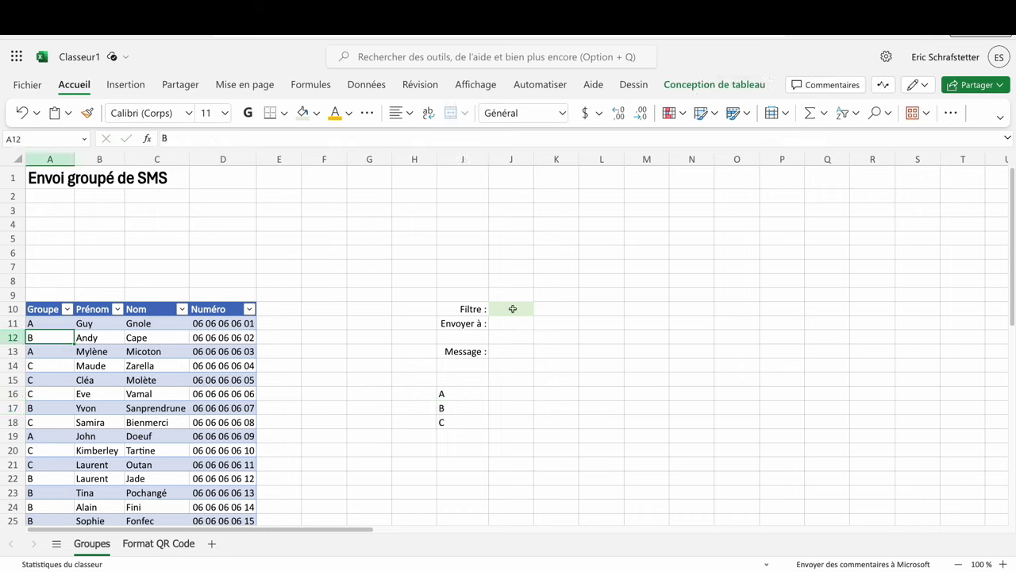
{"action": "left_click", "coordinate": [512, 309]}
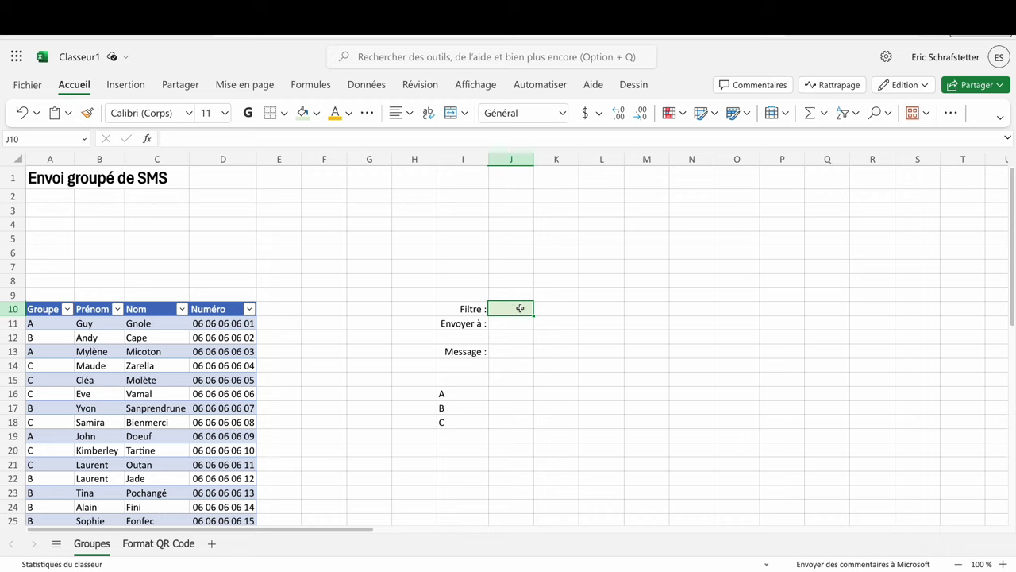
Step: Give J10 a Liste validation sourced from =$I$16:$I$24 and check its drop-down
{"action": "left_click", "coordinate": [370, 85]}
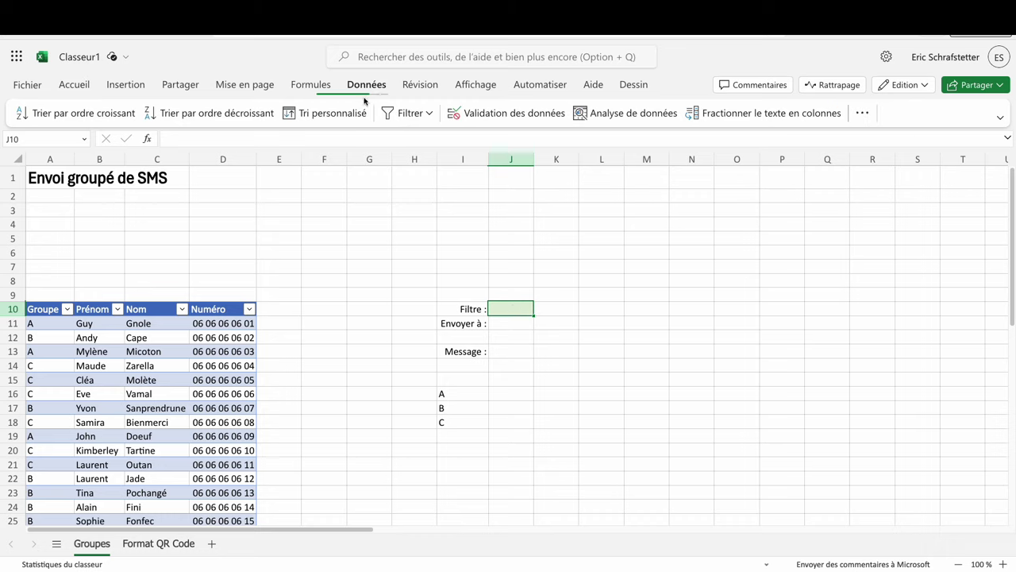
{"action": "left_click", "coordinate": [506, 114]}
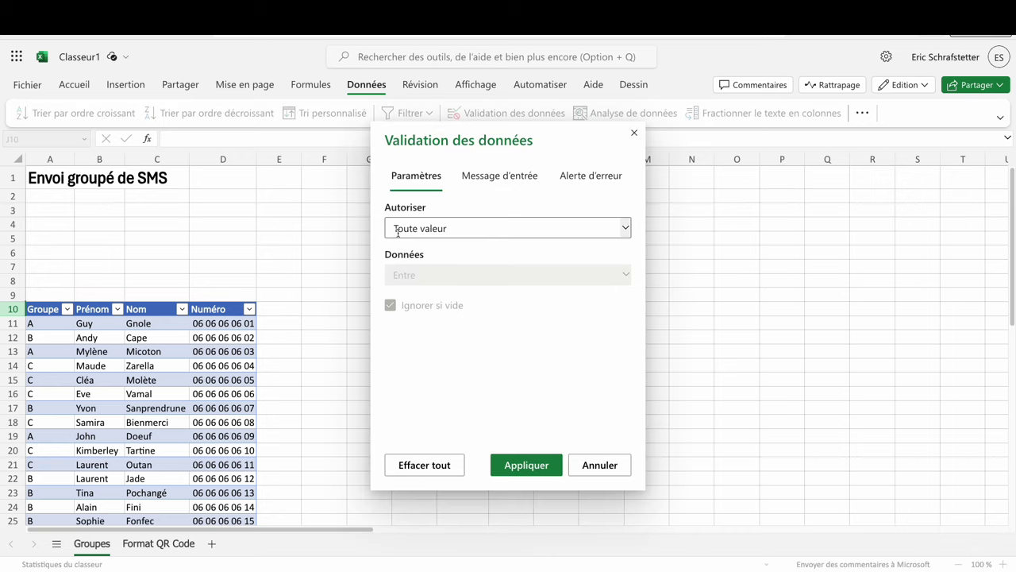
{"action": "left_click", "coordinate": [626, 227]}
{"action": "left_click", "coordinate": [427, 321]}
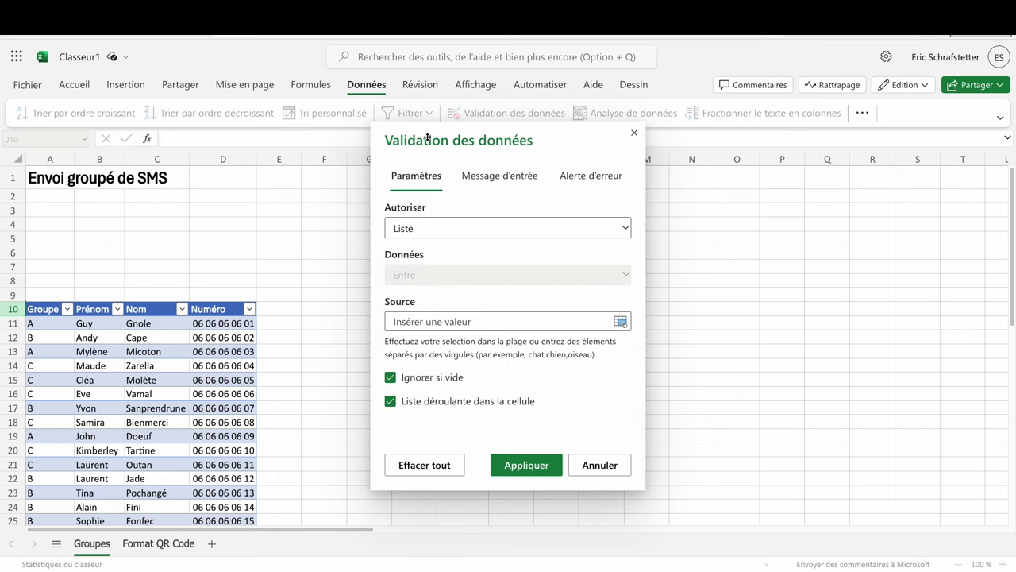
{"action": "left_click_drag", "start_coordinate": [429, 137], "coordinate": [680, 136]}
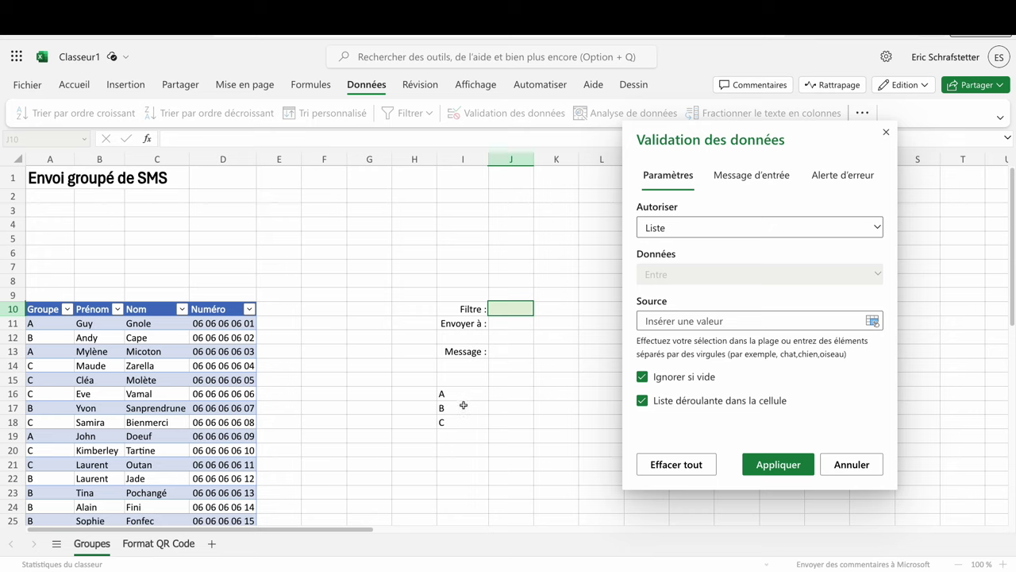
{"action": "left_click_drag", "start_coordinate": [466, 390], "coordinate": [466, 508]}
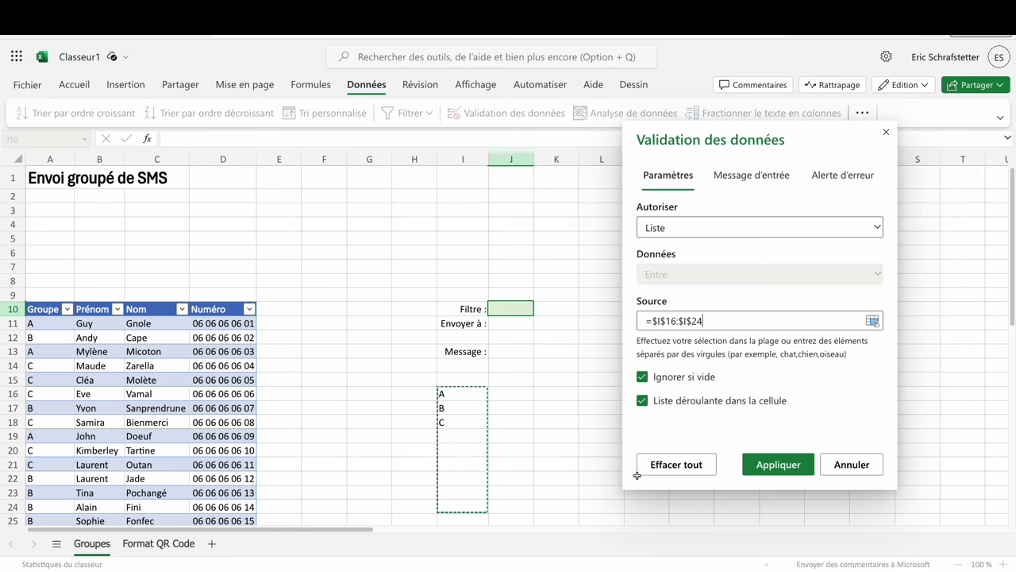
{"action": "left_click", "coordinate": [789, 471]}
{"action": "left_click", "coordinate": [540, 308]}
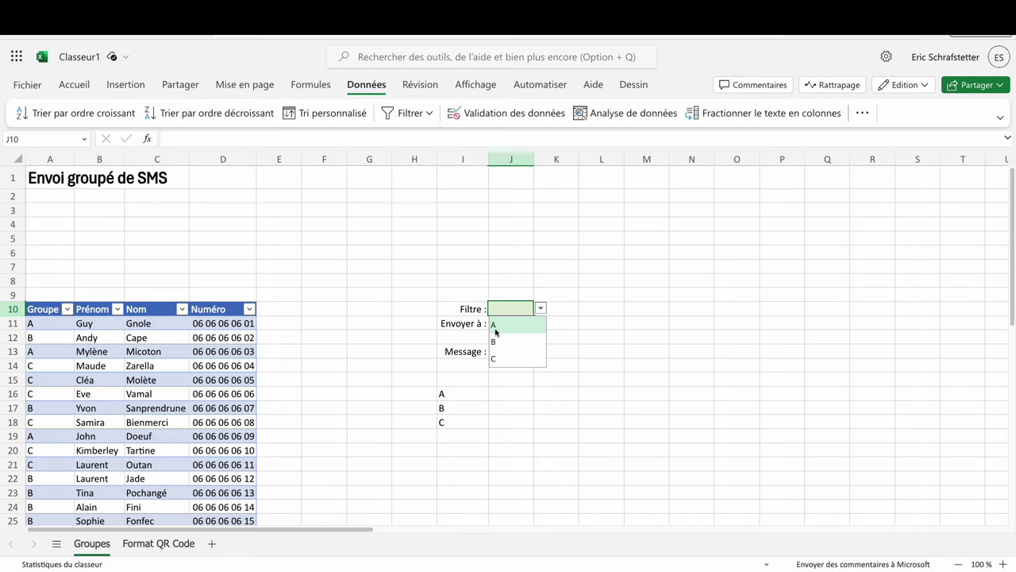
{"action": "left_click", "coordinate": [460, 405]}
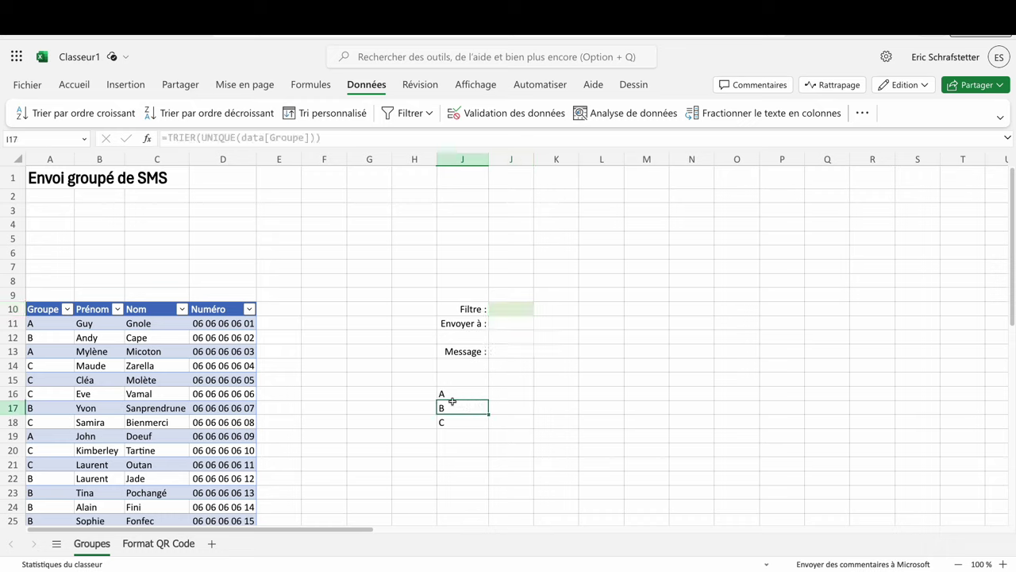
{"action": "left_click", "coordinate": [36, 323]}
Step: Set the first contact's group to D, then choose group A in J10's drop-down
{"action": "type", "text": "D"}
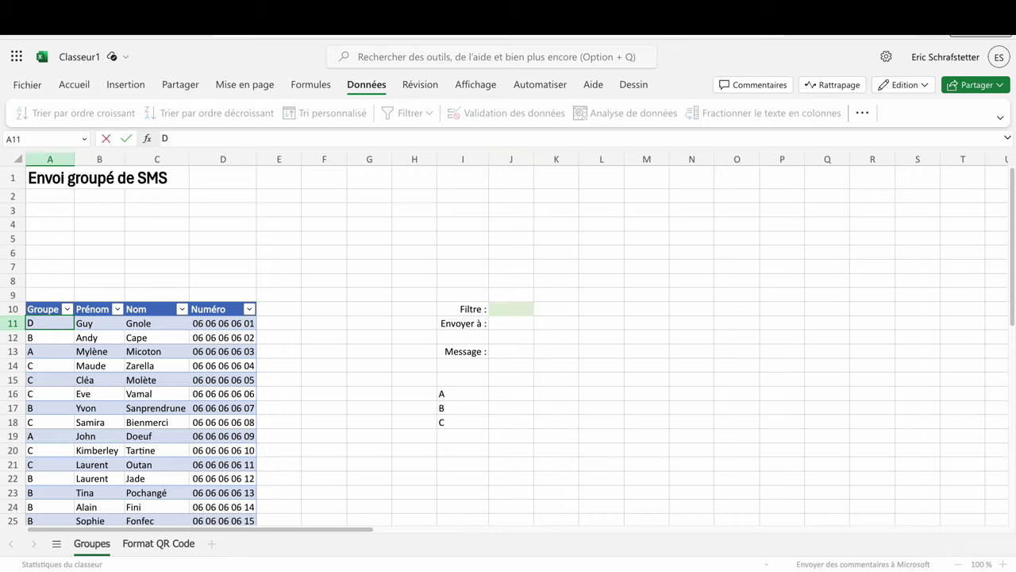
{"action": "key", "text": "Return"}
{"action": "left_click", "coordinate": [516, 309]}
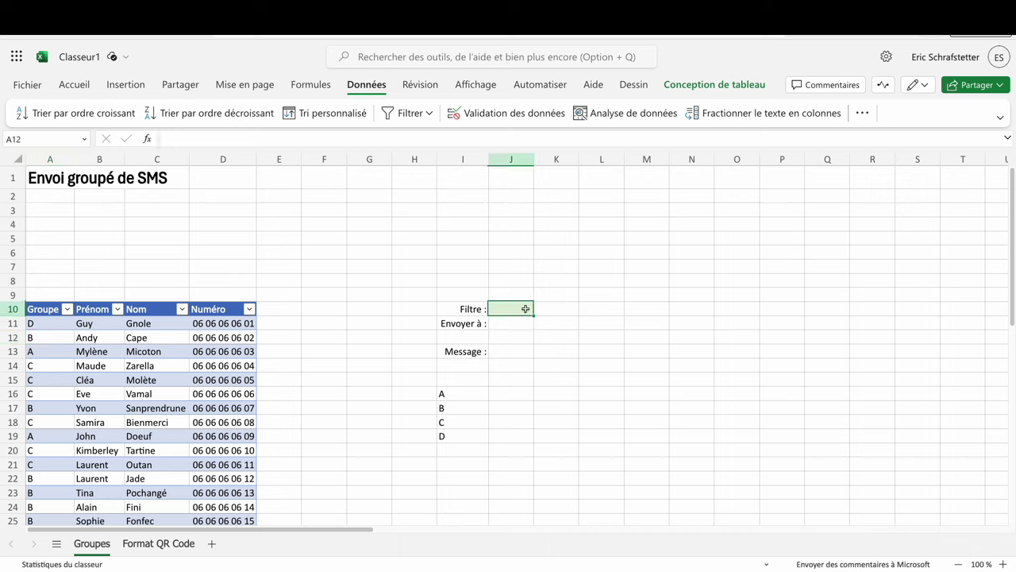
{"action": "left_click", "coordinate": [540, 309]}
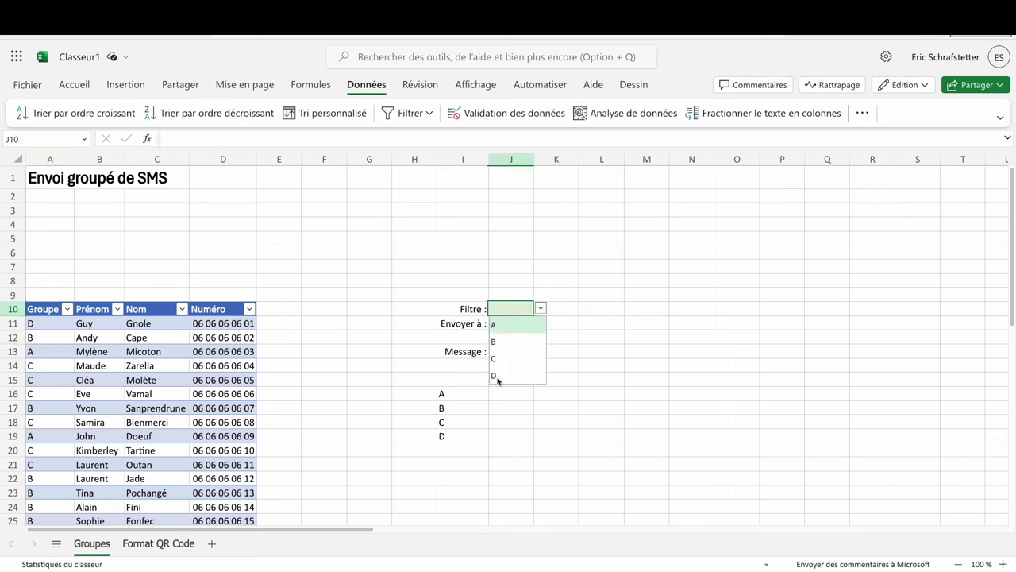
{"action": "left_click", "coordinate": [497, 326]}
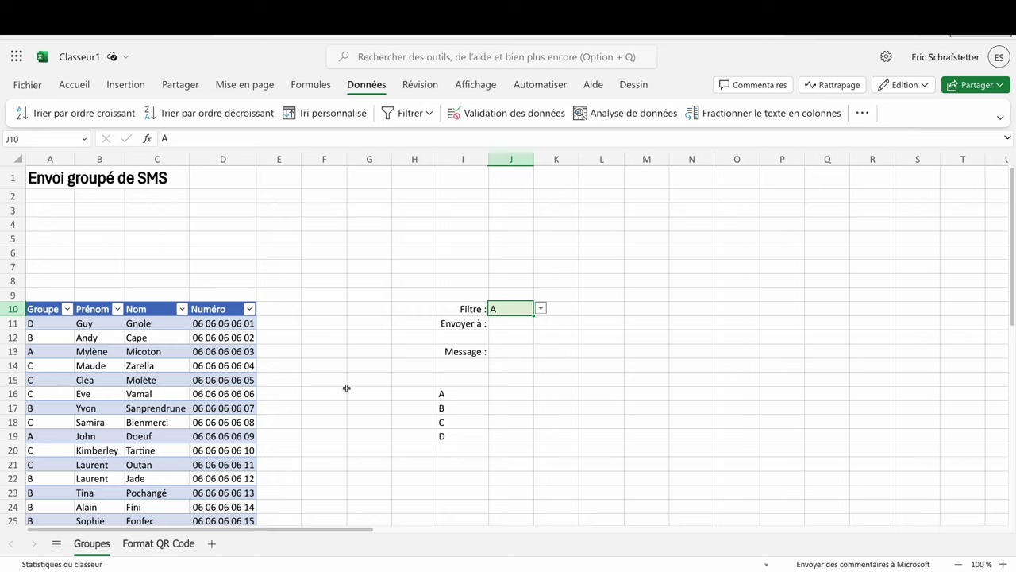
Step: Restore the first contact's group in A11 to A
{"action": "left_click", "coordinate": [48, 325]}
{"action": "type", "text": "A"}
{"action": "key", "text": "Return"}
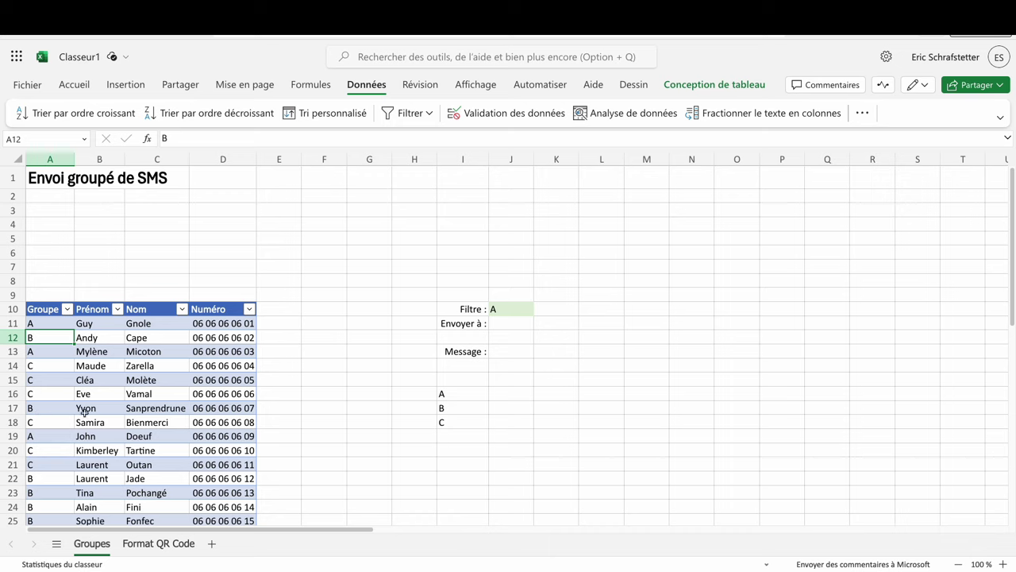
{"action": "left_click", "coordinate": [704, 312]}
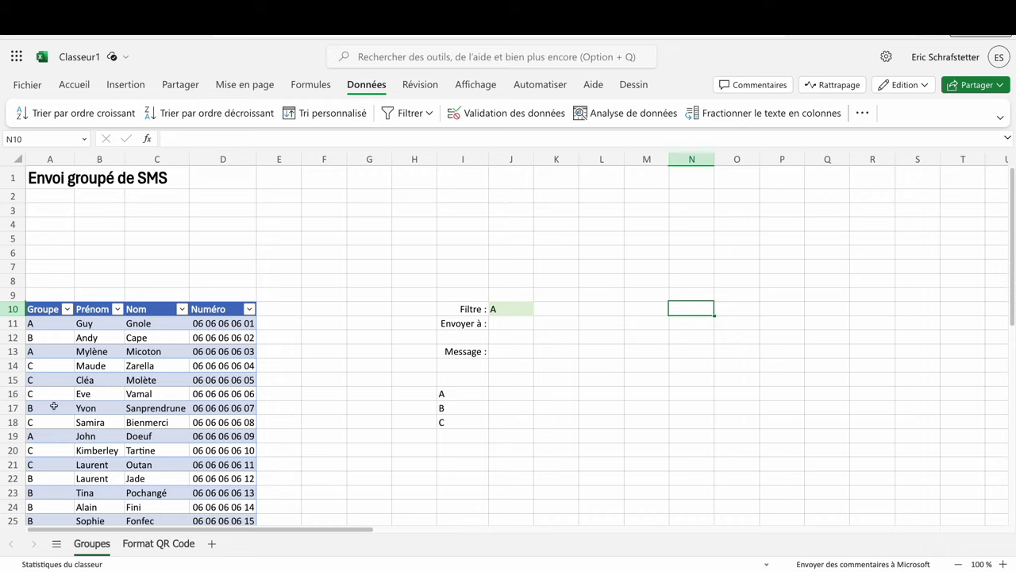
Step: In N10 enter =FILTRE(data[Numéro];data[Groupe]="A") to list group A numbers
{"action": "type", "text": "=FI"}
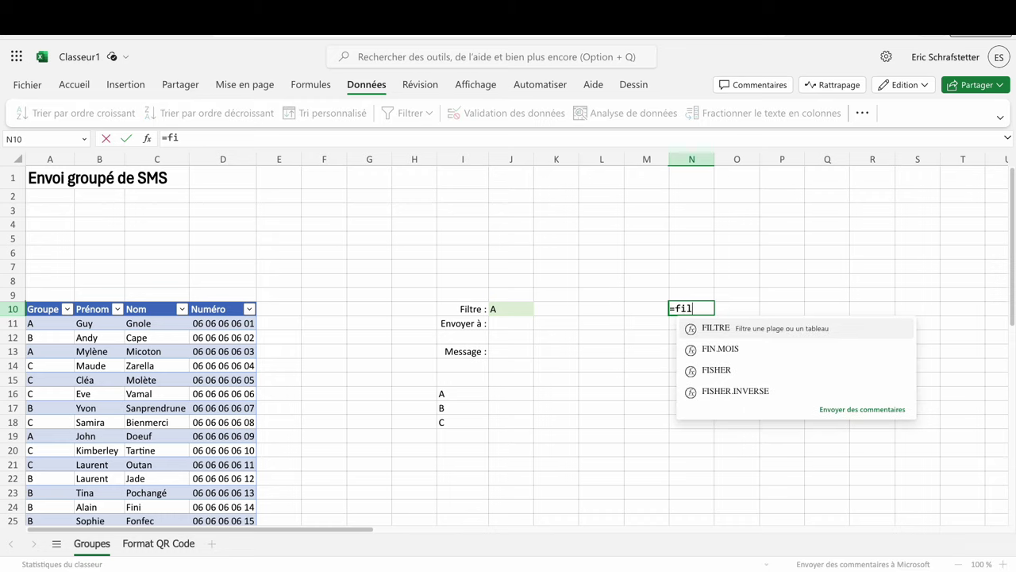
{"action": "type", "text": "L"}
{"action": "key", "text": "Tab"}
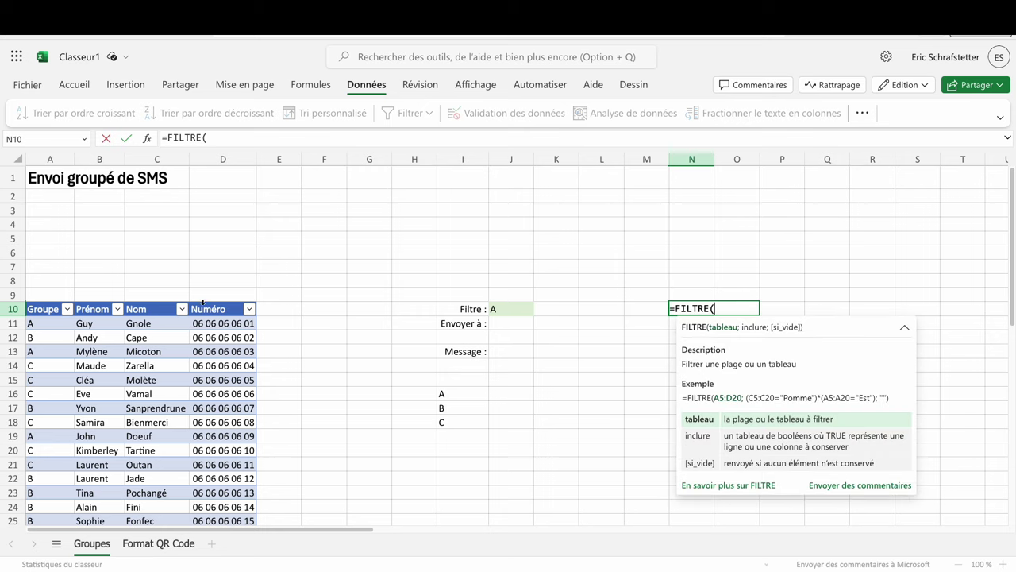
{"action": "left_click", "coordinate": [203, 303]}
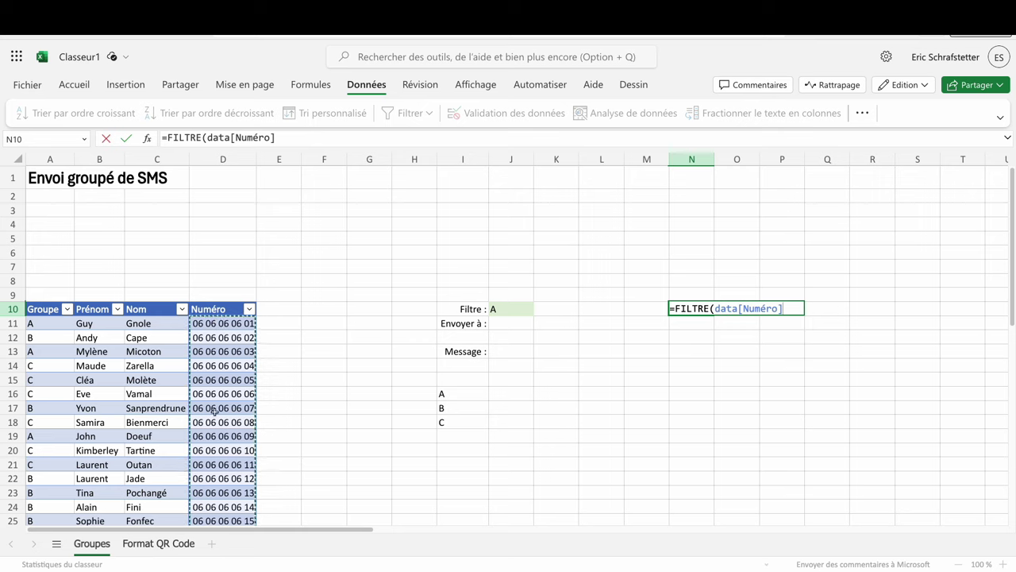
{"action": "type", "text": ";"}
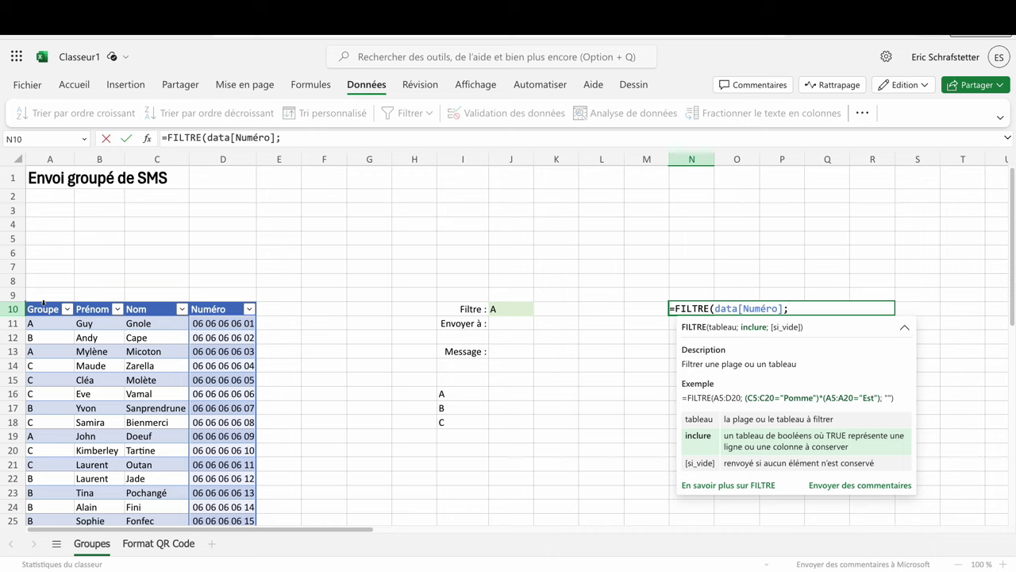
{"action": "left_click", "coordinate": [43, 303]}
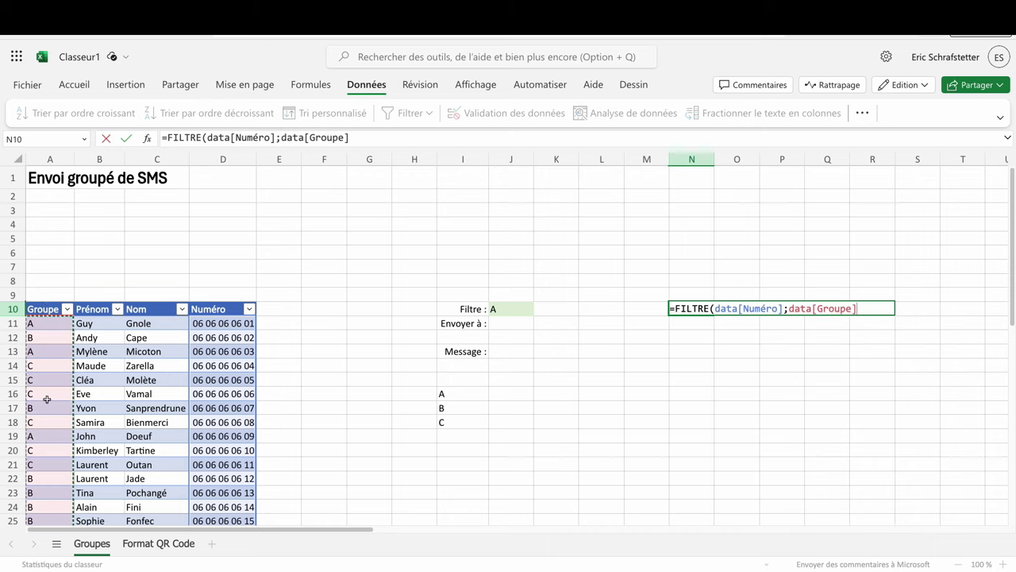
{"action": "type", "text": "="}
{"action": "type", "text": "A\""}
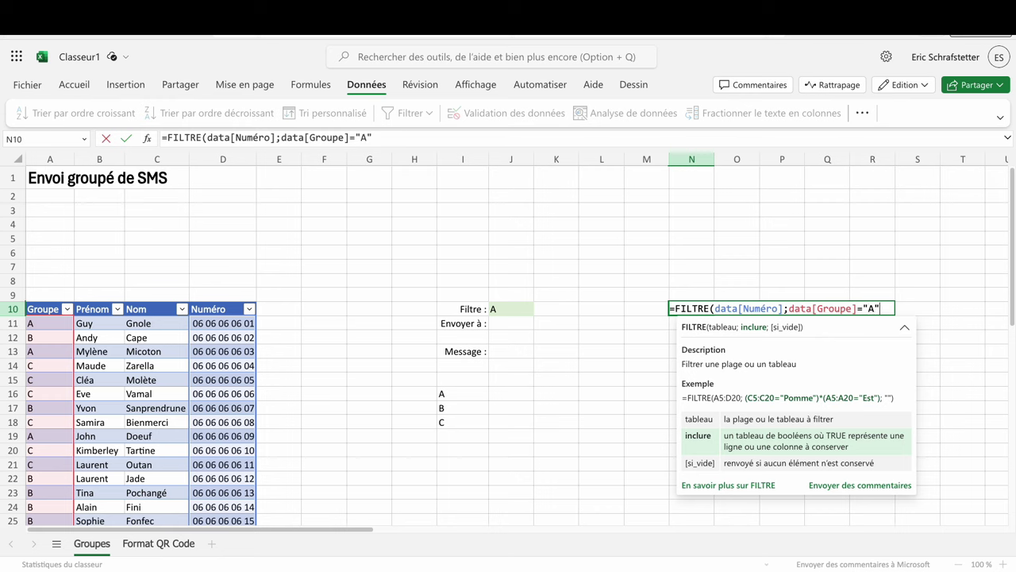
{"action": "type", "text": ")"}
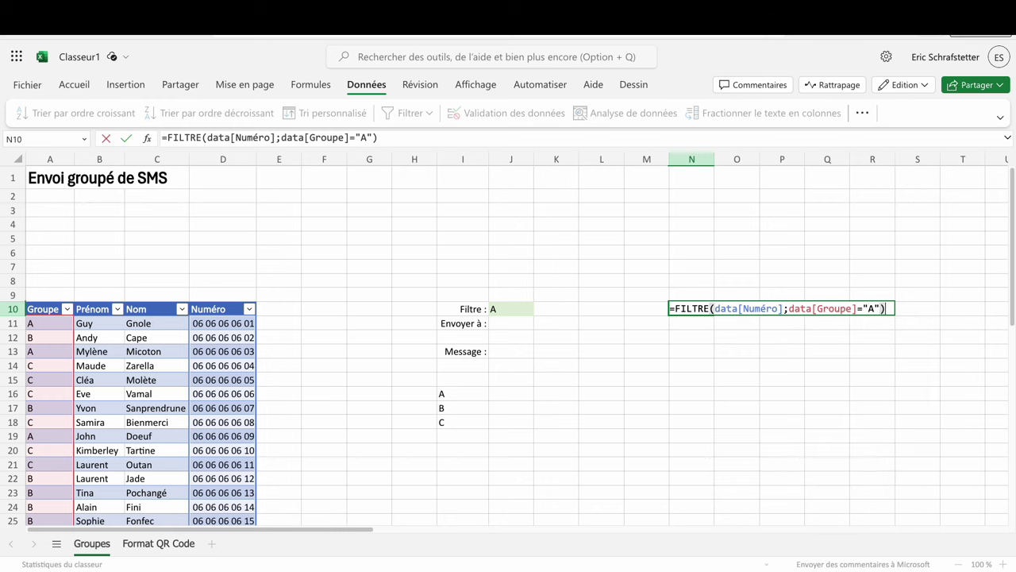
{"action": "key", "text": "Return"}
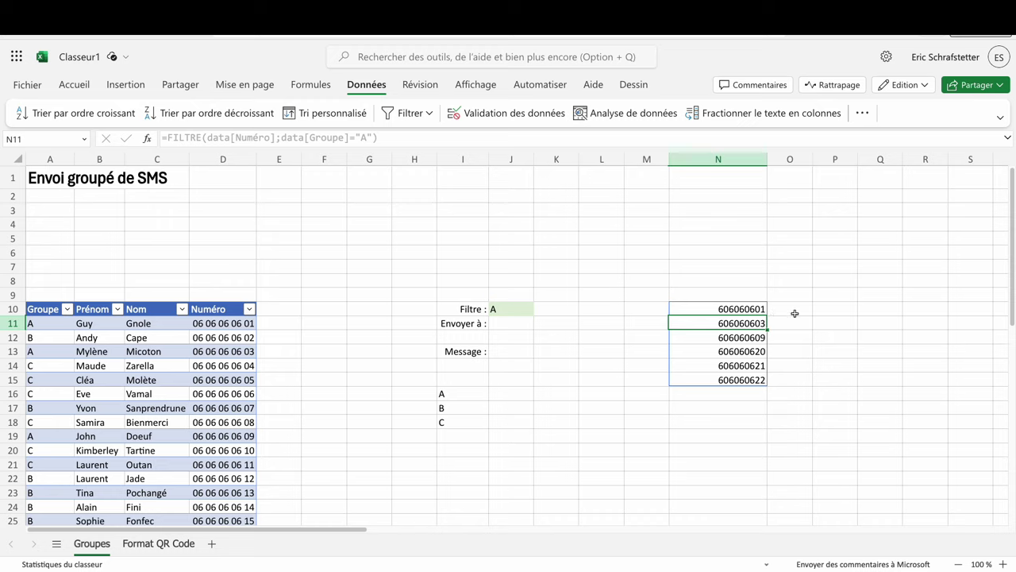
{"action": "left_click", "coordinate": [721, 430]}
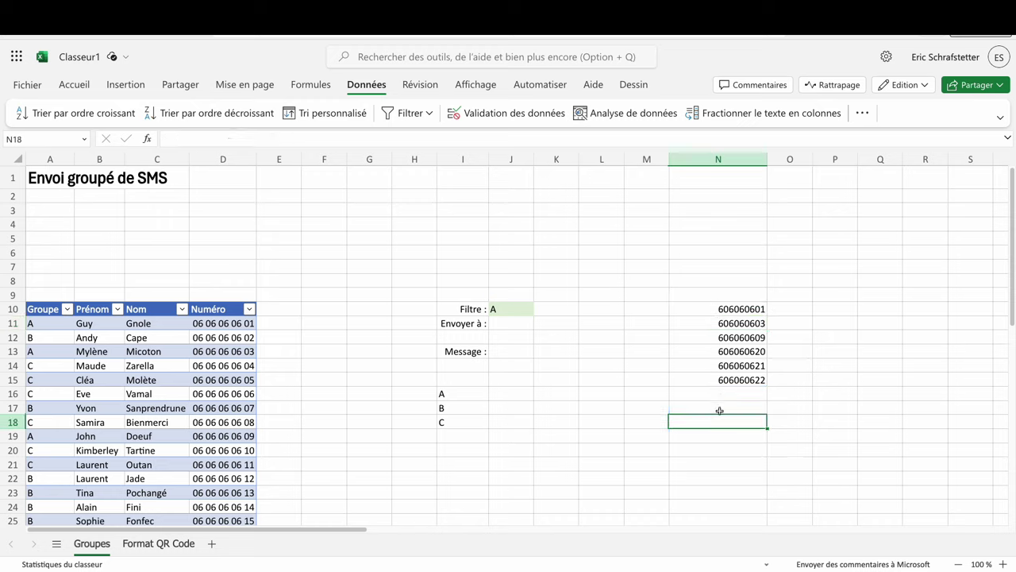
{"action": "type", "text": "=te"}
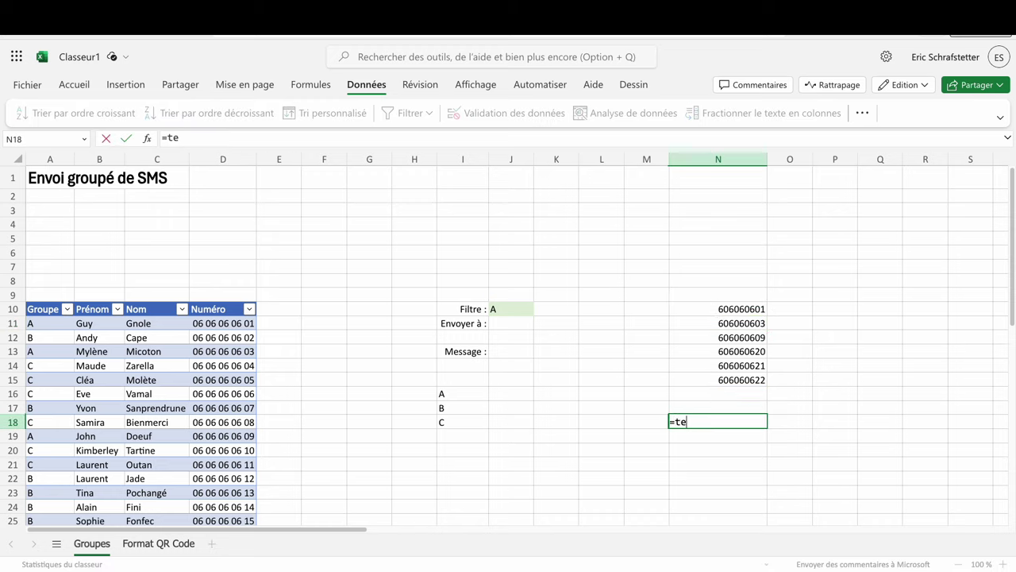
{"action": "type", "text": "xte("}
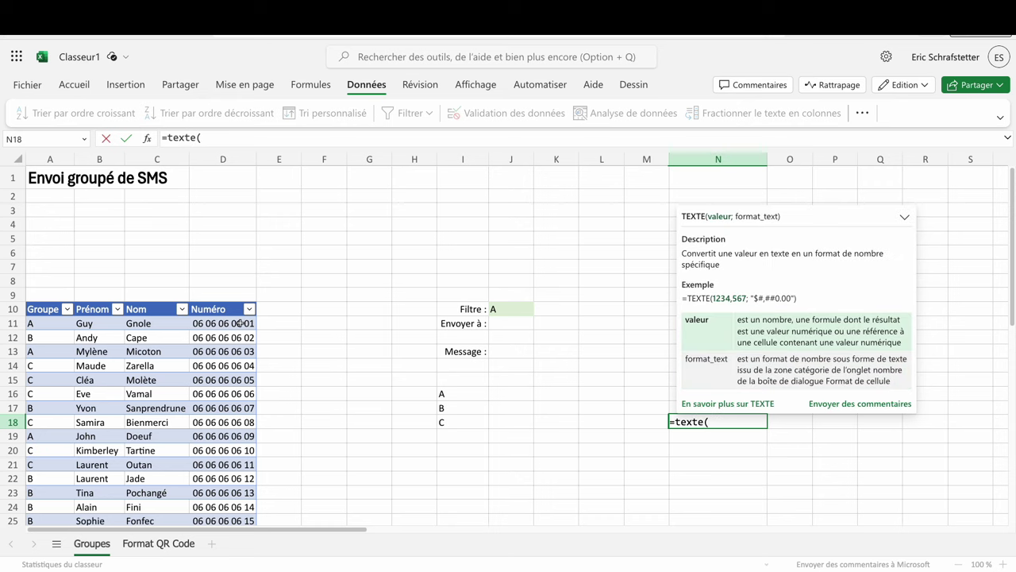
{"action": "left_click", "coordinate": [240, 323]}
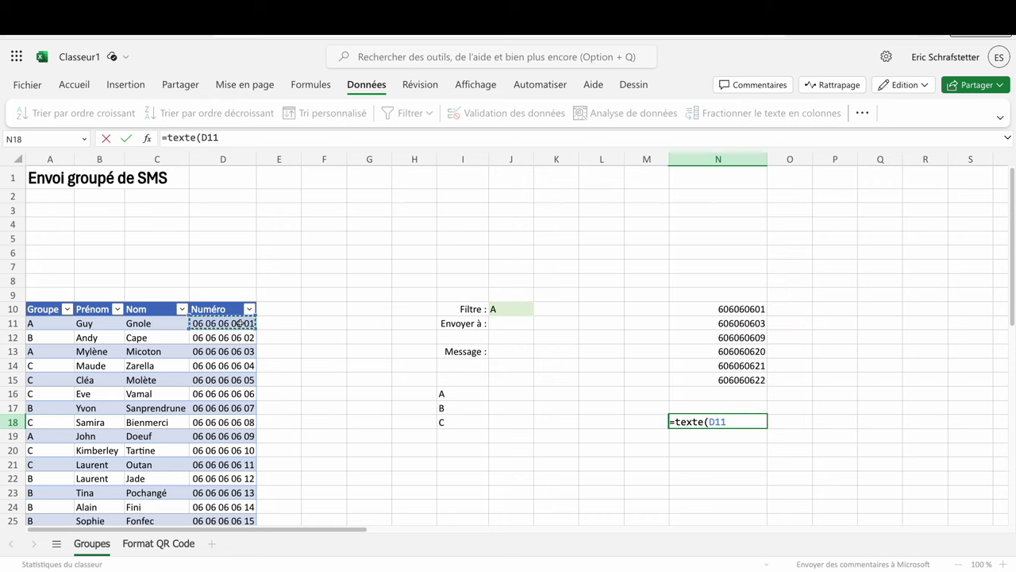
{"action": "type", "text": ";\""}
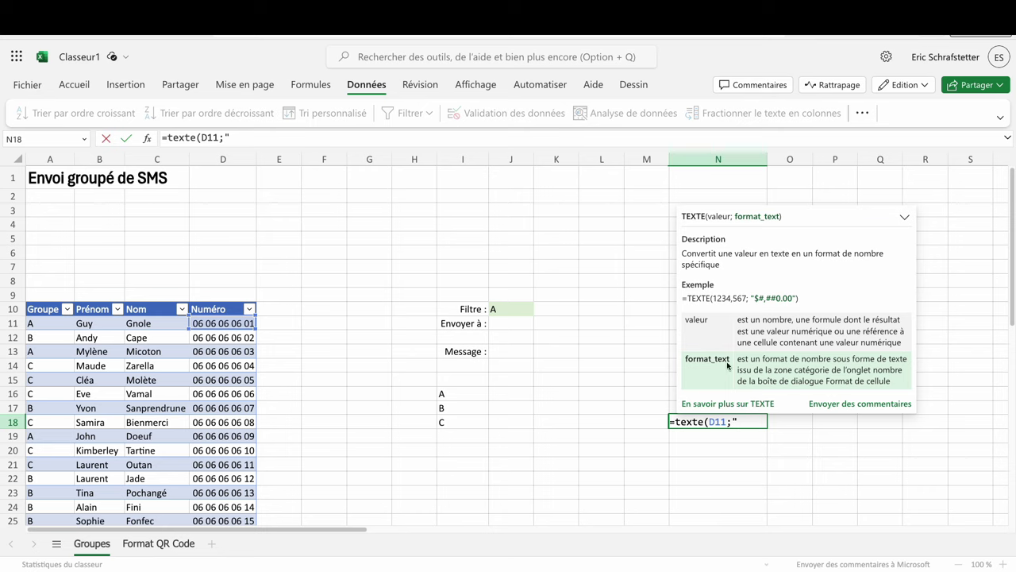
{"action": "type", "text": "0000000"}
{"action": "type", "text": "00"}
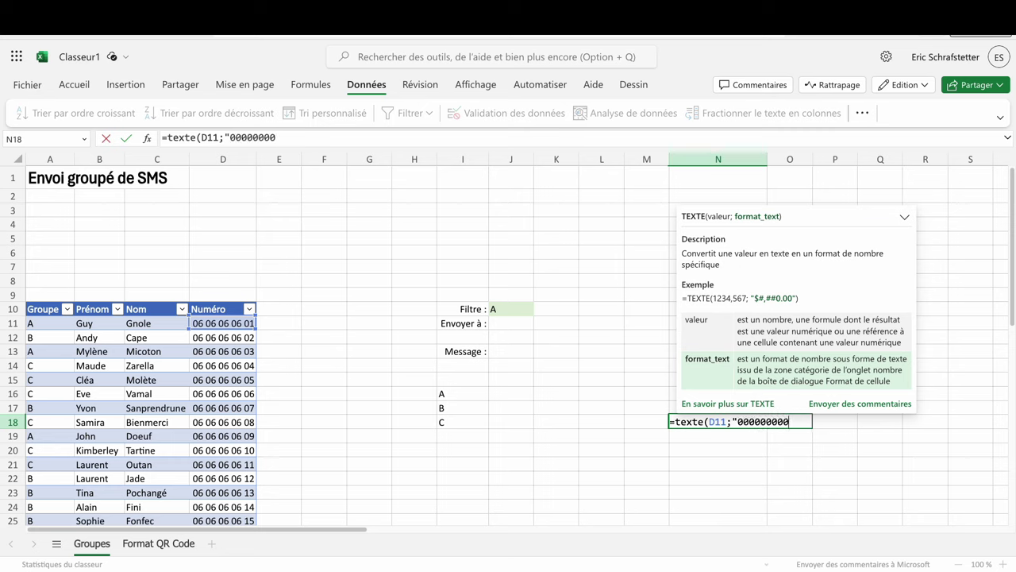
{"action": "type", "text": "0"}
{"action": "key", "text": "Return"}
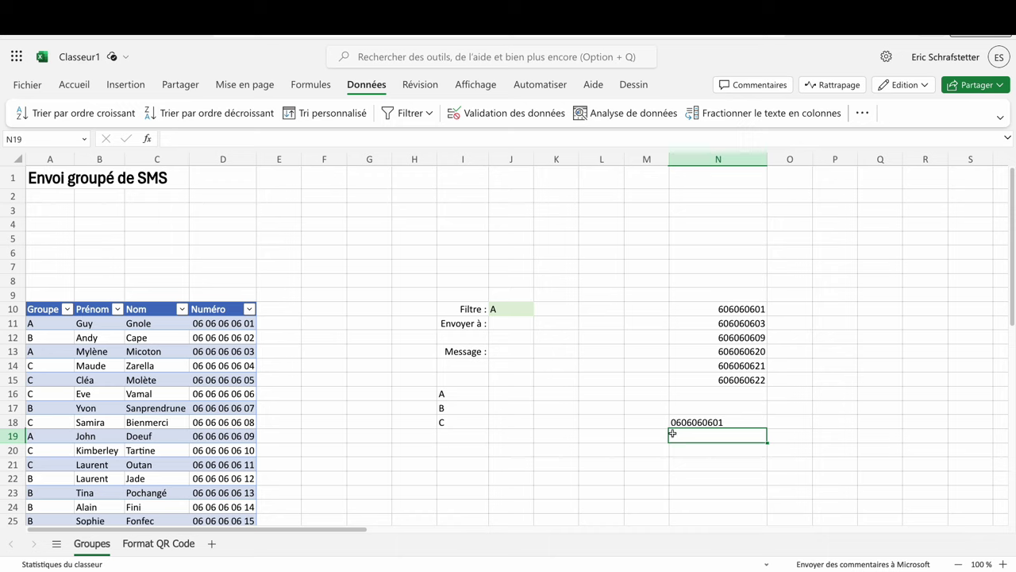
{"action": "left_click", "coordinate": [703, 310]}
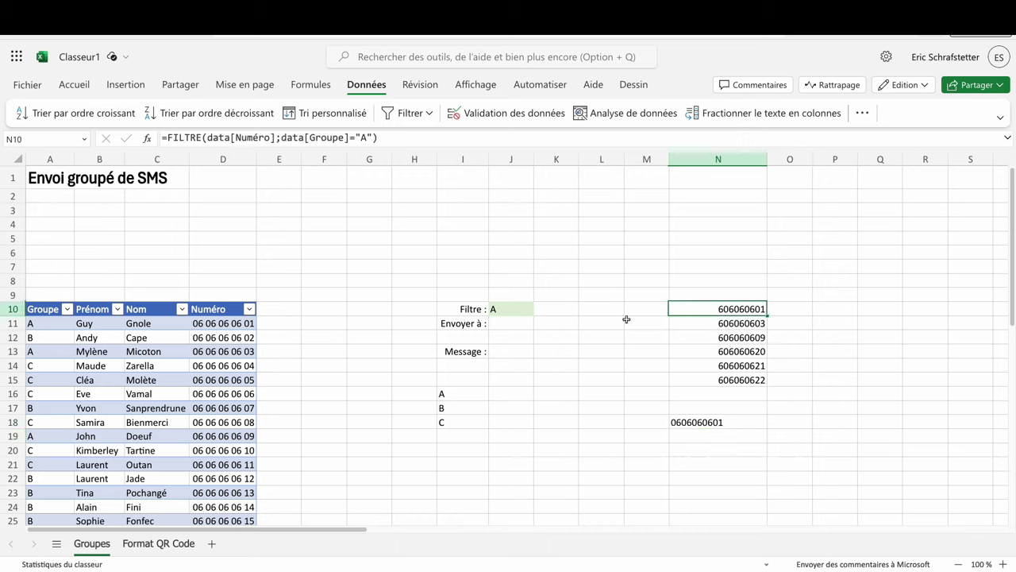
{"action": "left_click", "coordinate": [217, 141]}
{"action": "type", "text": "texte("}
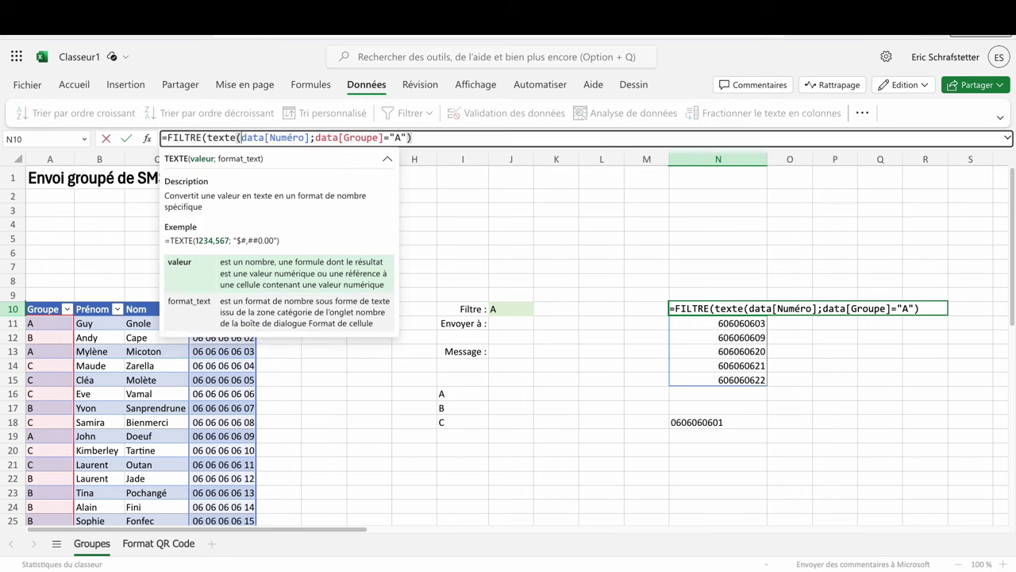
{"action": "left_click", "coordinate": [309, 137]}
{"action": "type", "text": ";"}
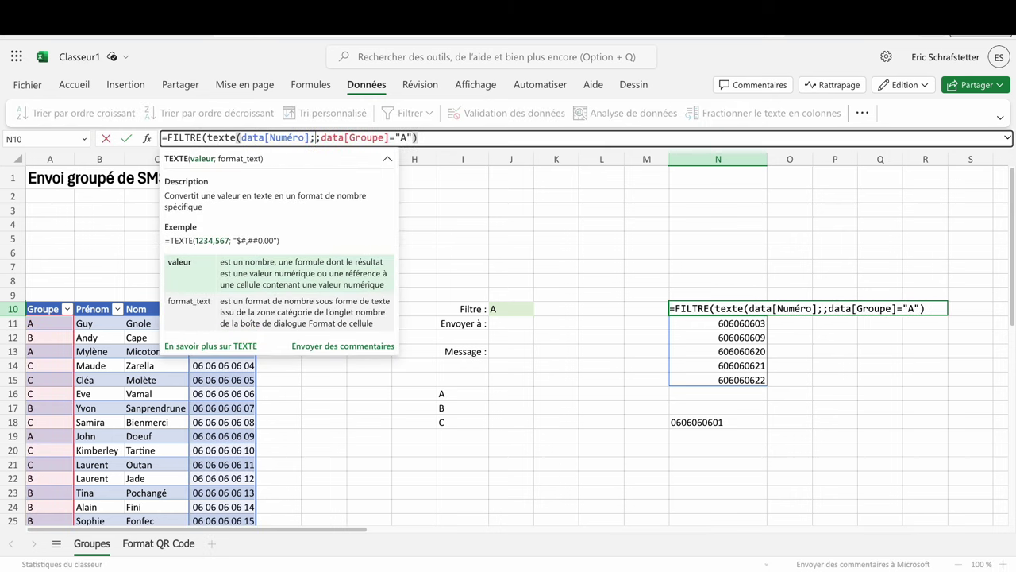
{"action": "type", "text": "\"00"}
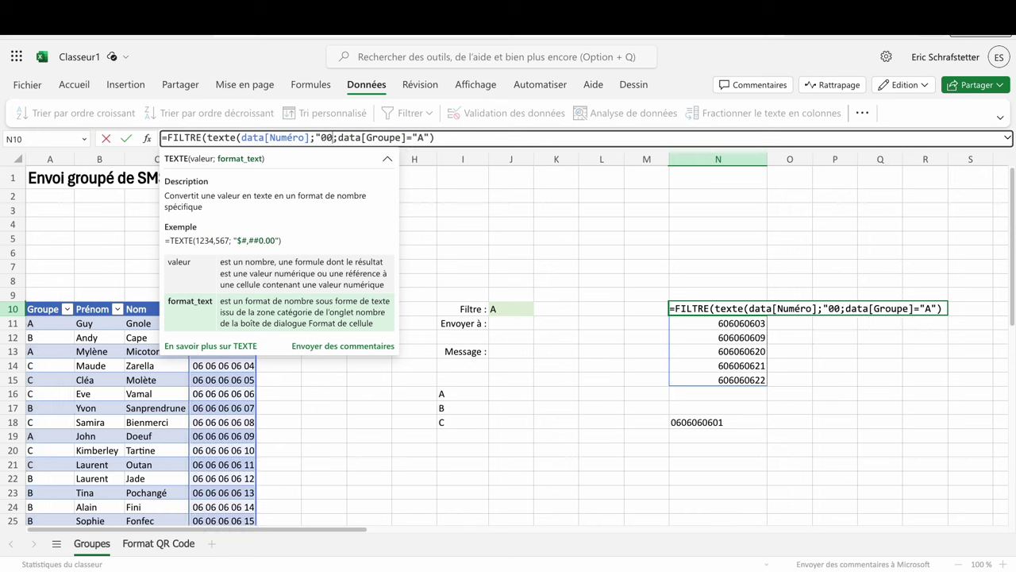
{"action": "type", "text": "00000000\")"}
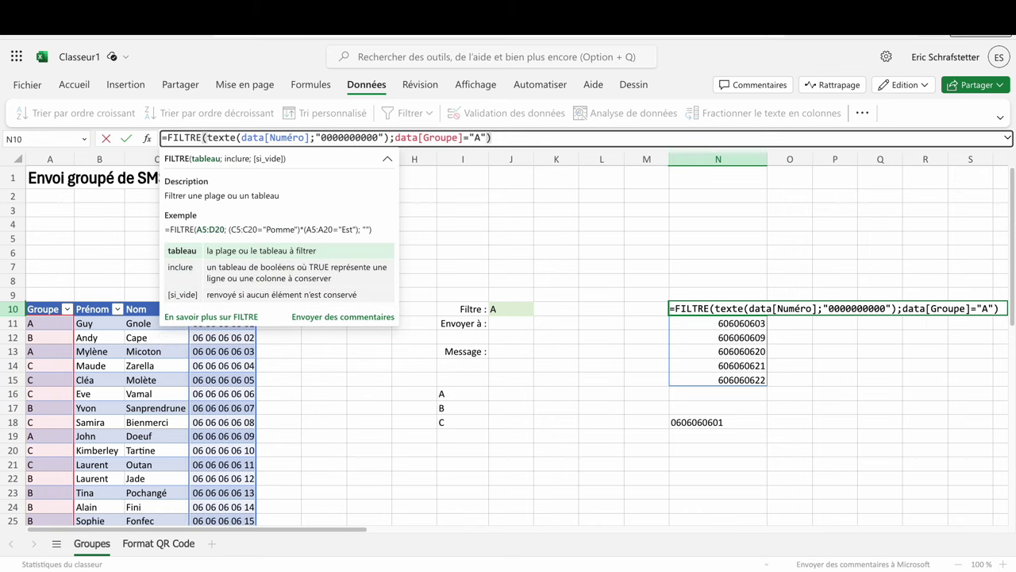
{"action": "key", "text": "Return"}
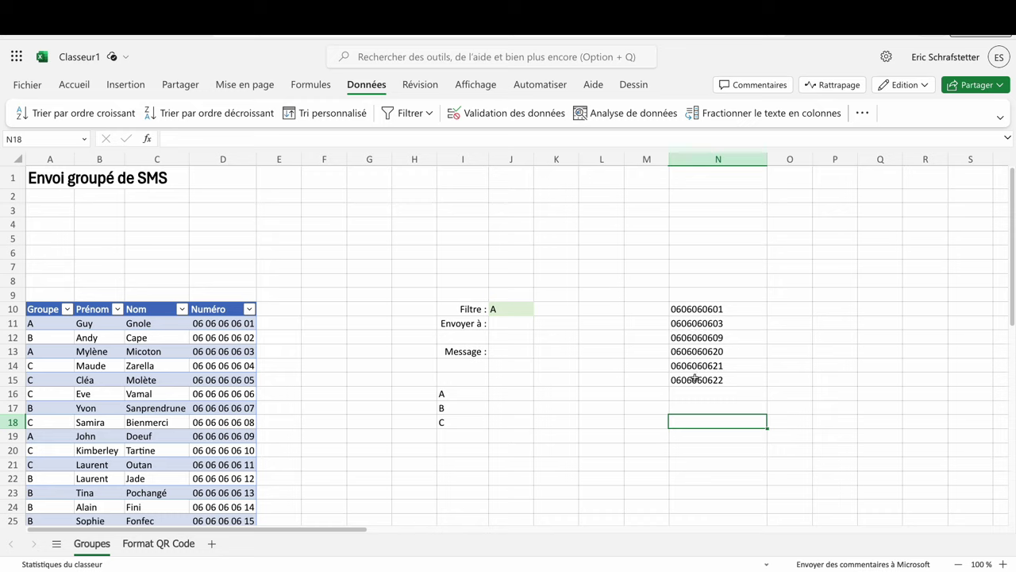
Step: Enter =JOINDRE.TEXTE(",";VRAI;N10#) in N18 to join the group A numbers
{"action": "type", "text": "=j"}
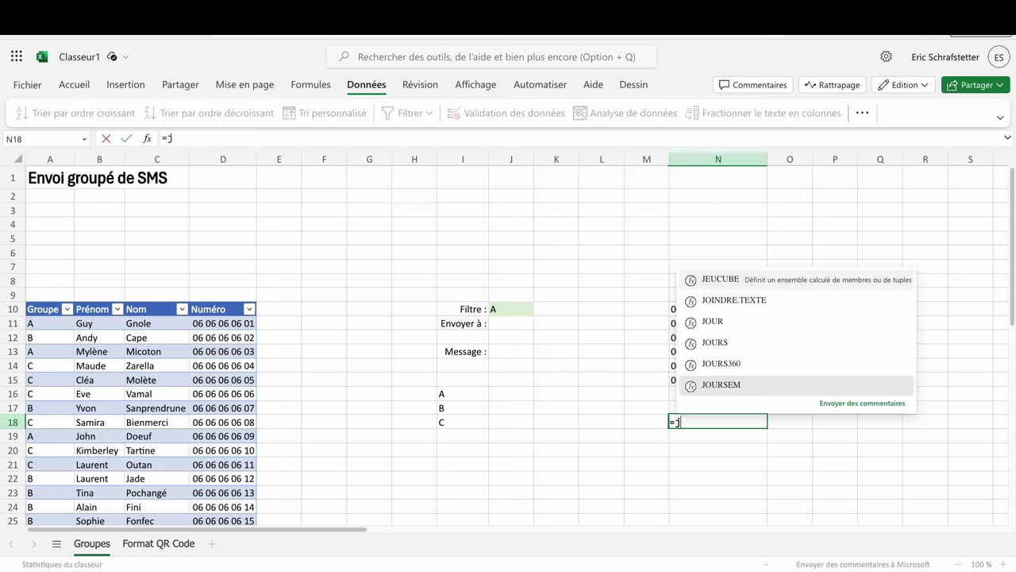
{"action": "type", "text": "oind"}
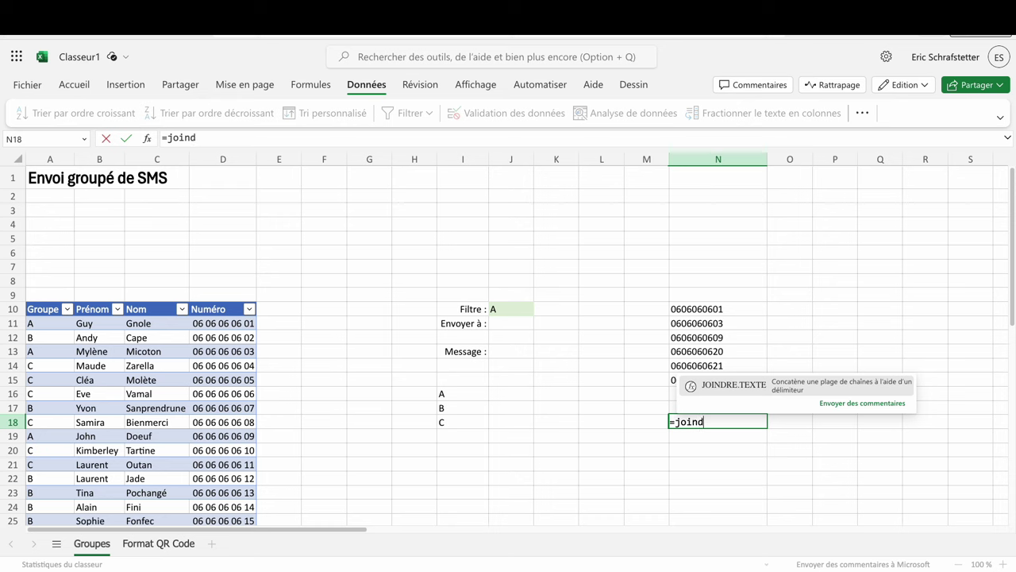
{"action": "key", "text": "Tab"}
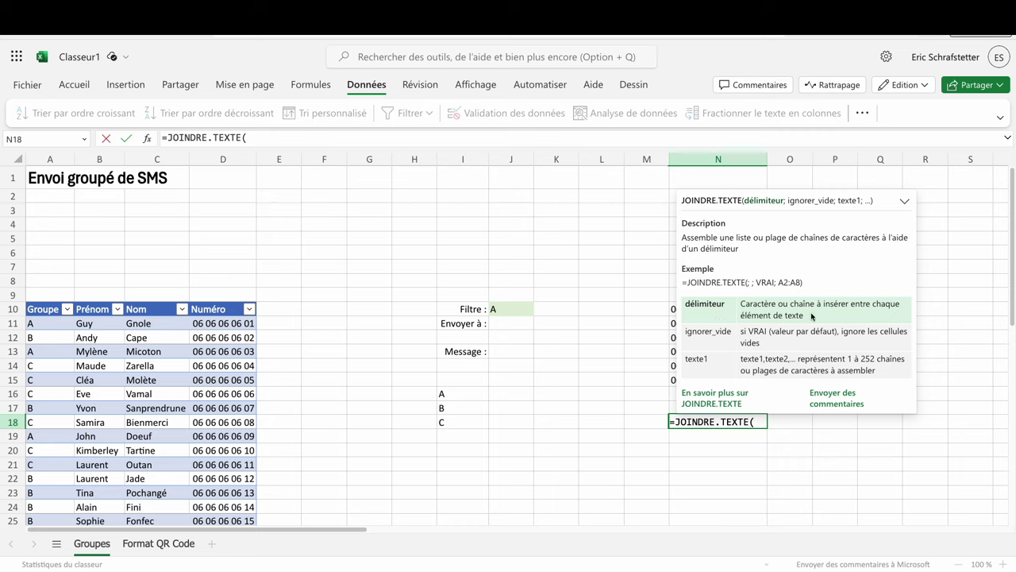
{"action": "type", "text": "\",\""}
{"action": "type", "text": ";"}
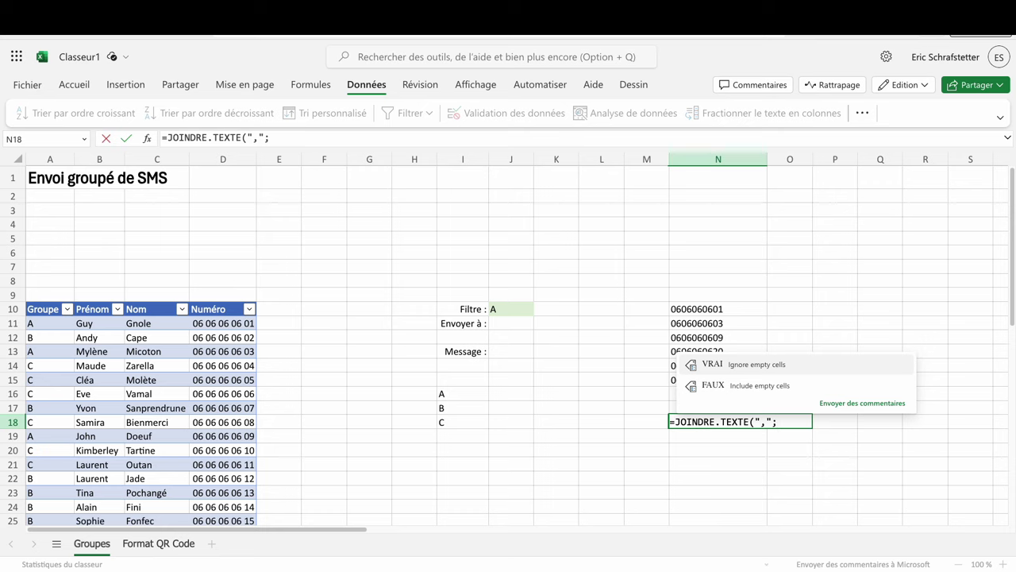
{"action": "type", "text": "VRAI"}
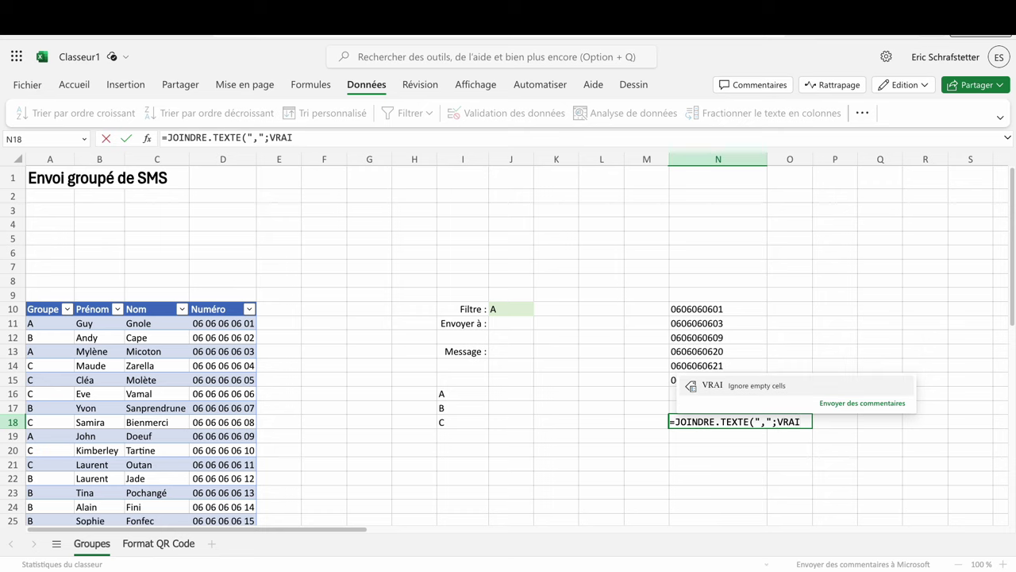
{"action": "type", "text": ";"}
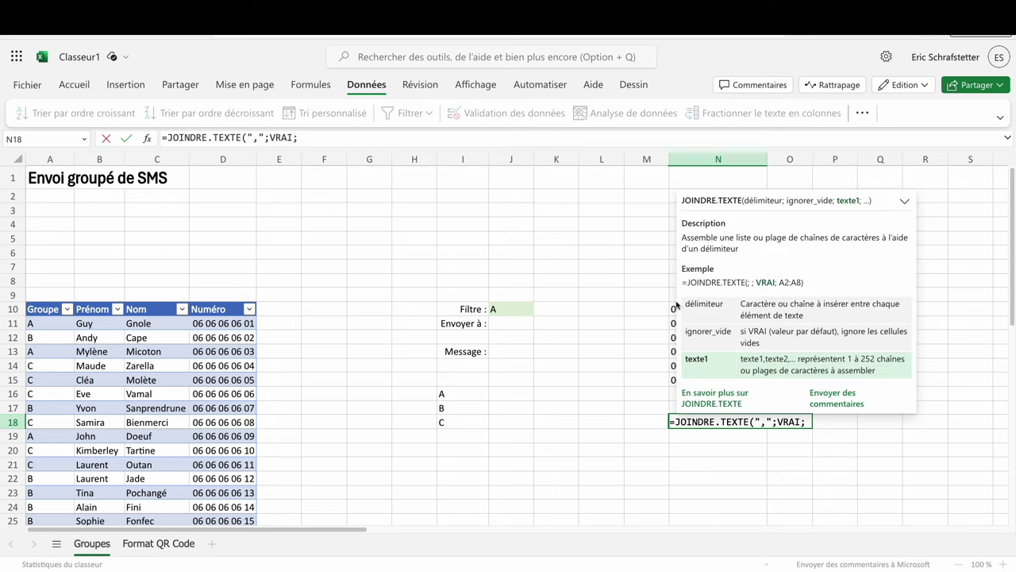
{"action": "left_click_drag", "start_coordinate": [677, 308], "coordinate": [683, 375]}
{"action": "type", "text": ")"}
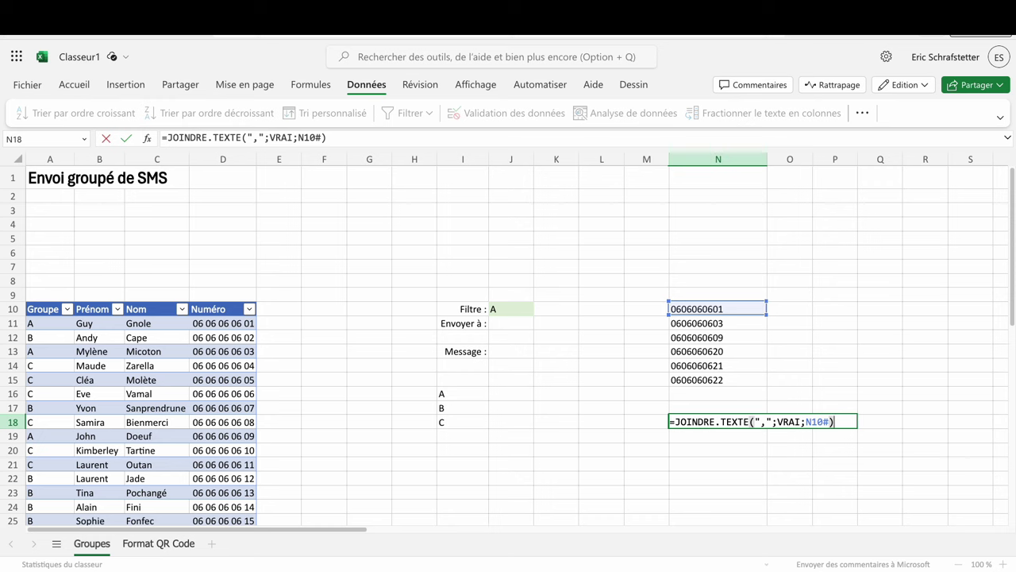
{"action": "key", "text": "Return"}
{"action": "key", "text": "Up"}
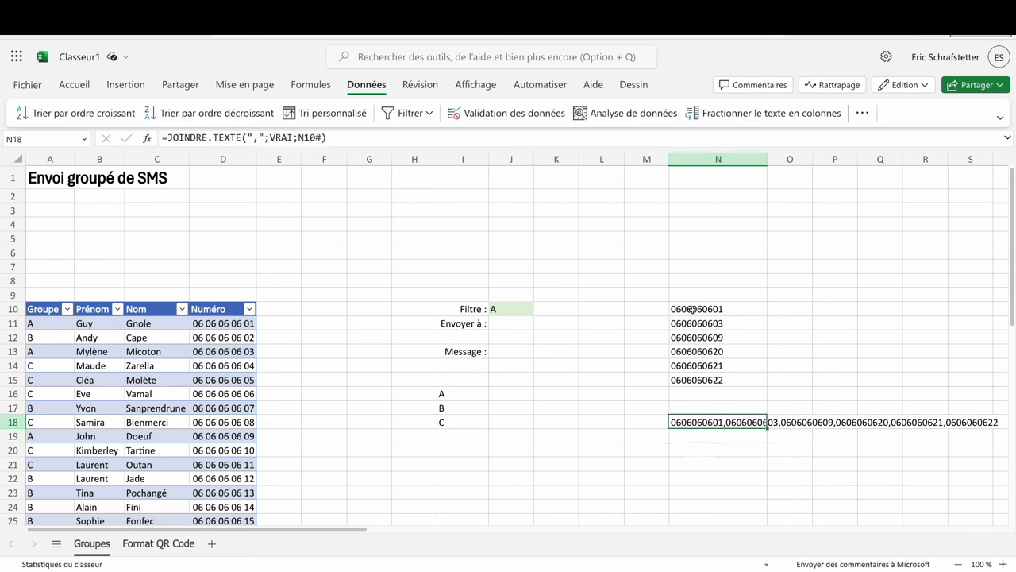
Step: Wrap N10's zero-padded FILTRE formula in JOINDRE.TEXTE(",";VRAI;...) for a single comma-separated line
{"action": "double_click", "coordinate": [693, 309]}
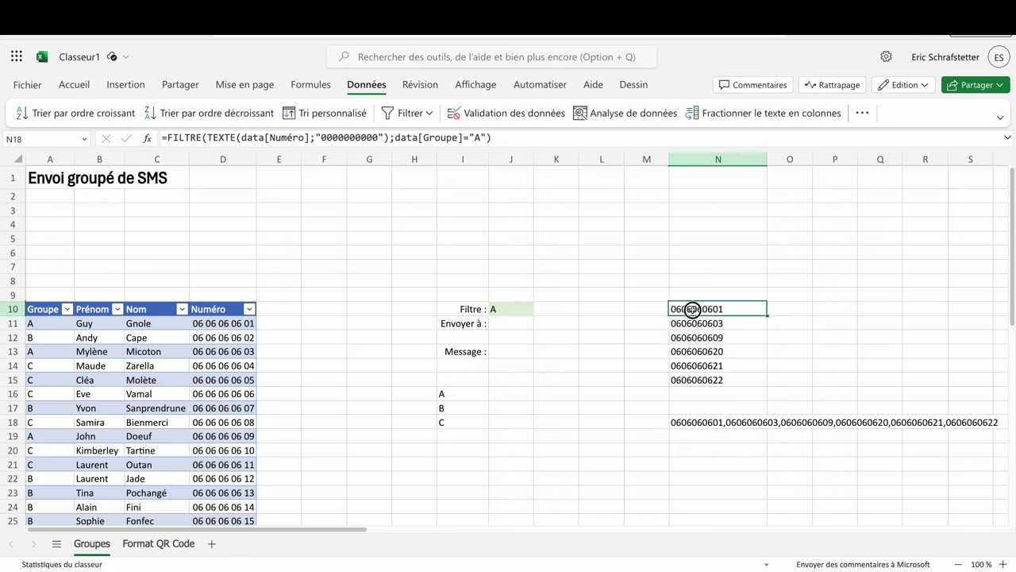
{"action": "left_click", "coordinate": [163, 138]}
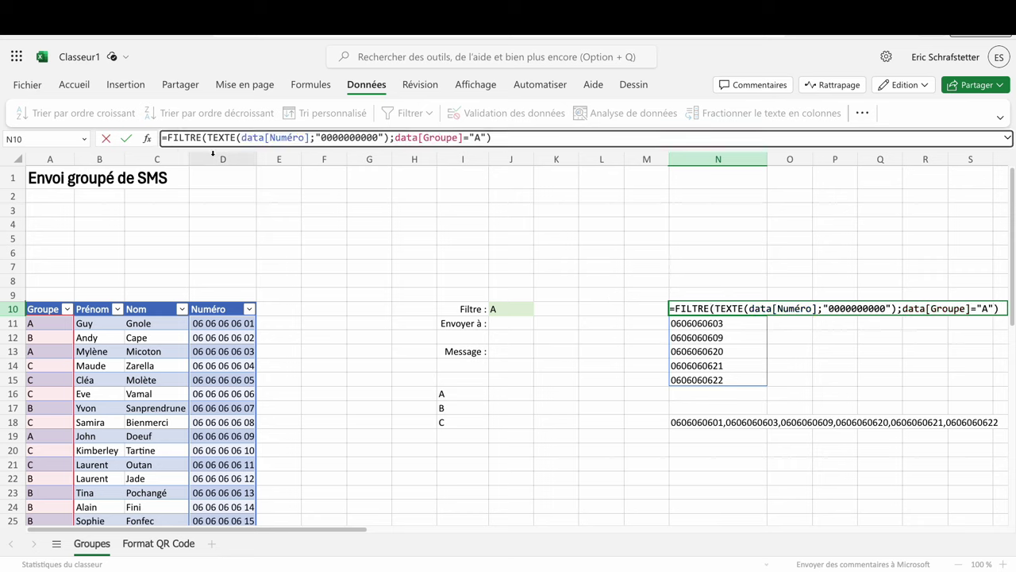
{"action": "type", "text": "joindre"}
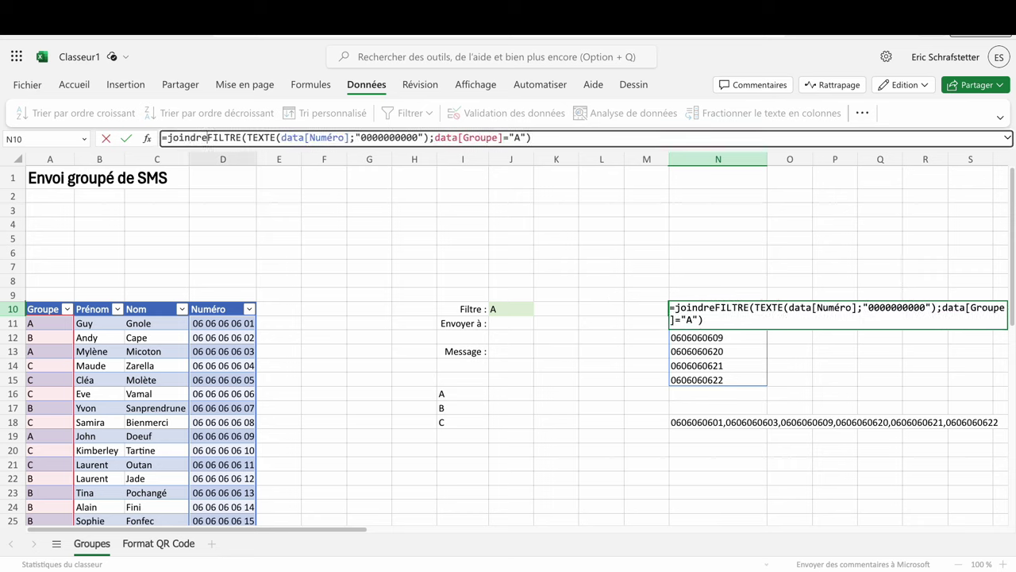
{"action": "type", "text": ".texte("}
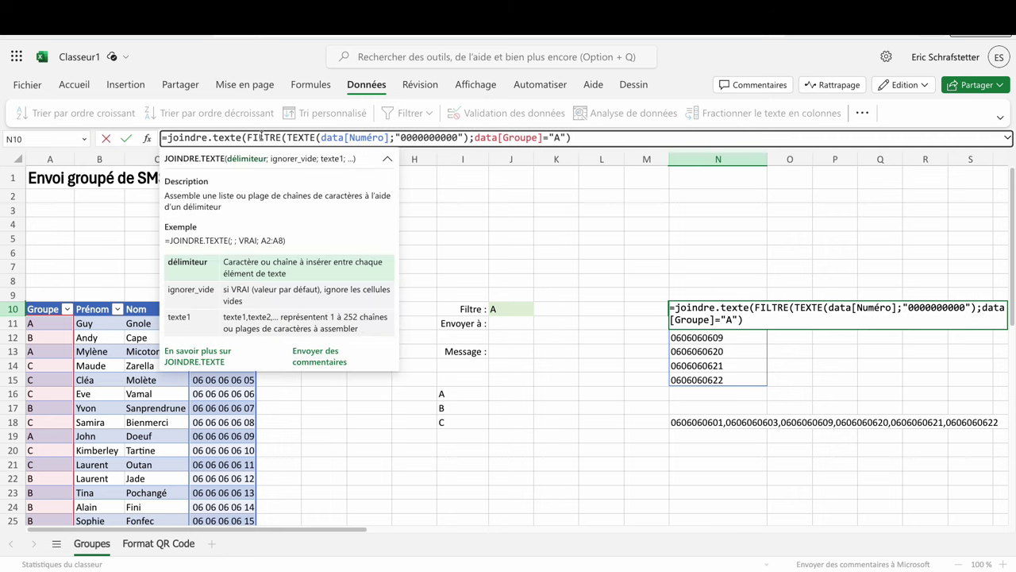
{"action": "type", "text": "\",\""}
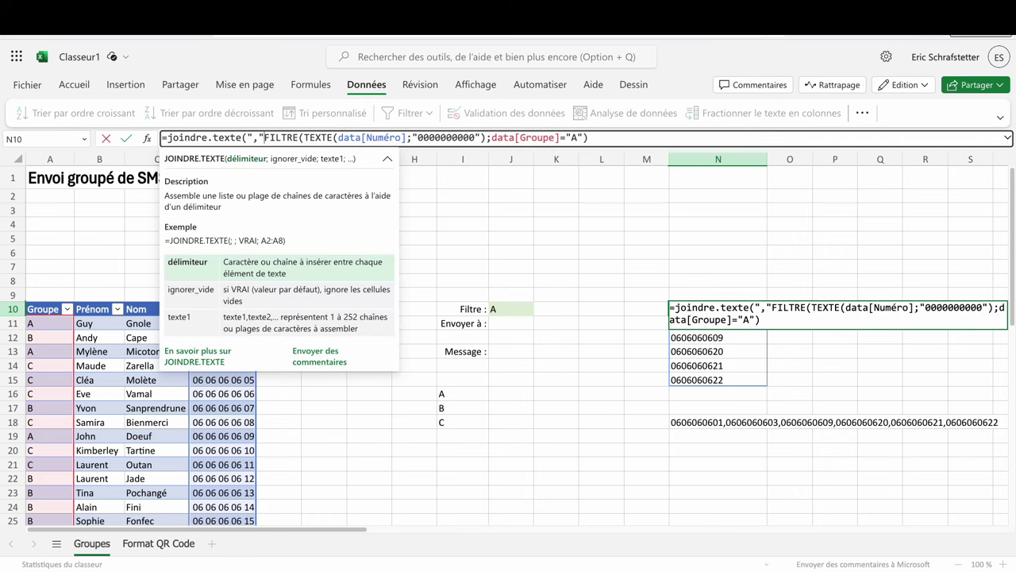
{"action": "type", "text": ";"}
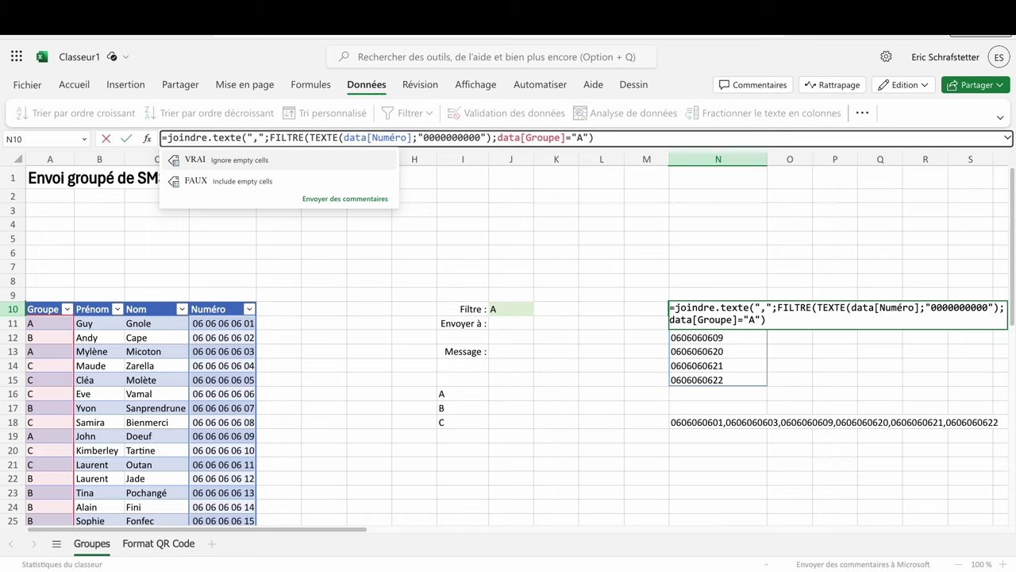
{"action": "type", "text": "VRAI"}
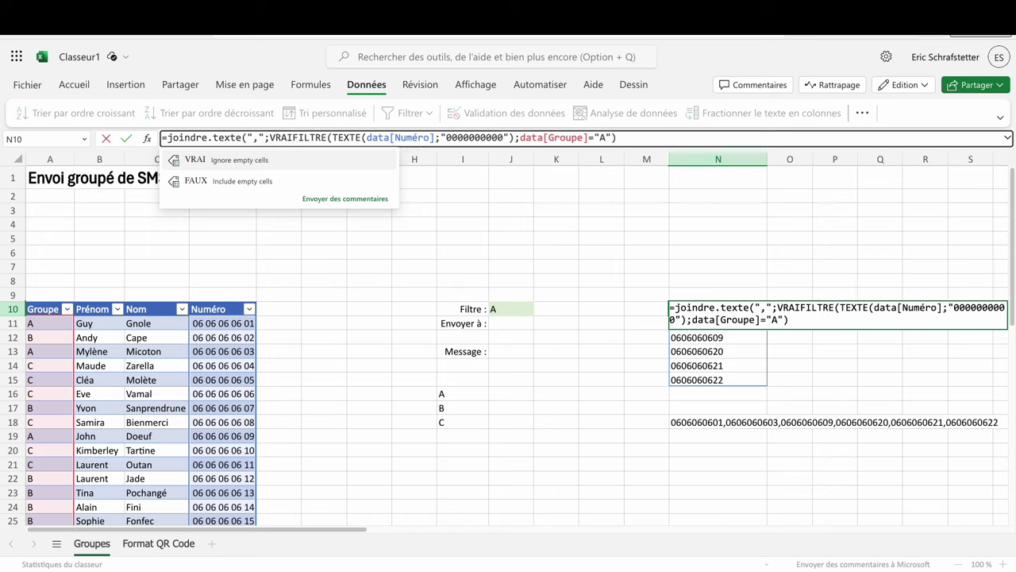
{"action": "type", "text": ";"}
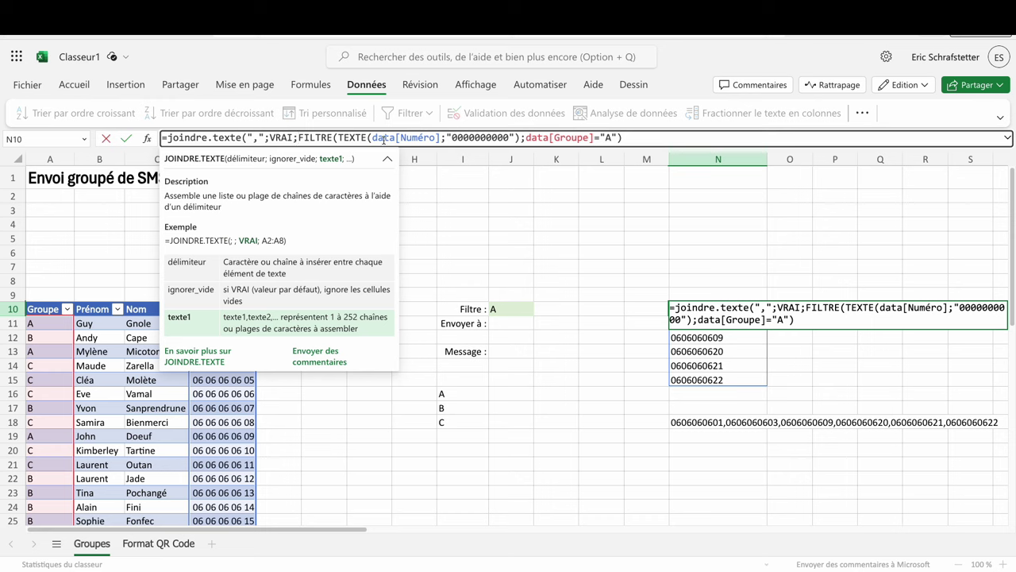
{"action": "left_click", "coordinate": [637, 136]}
{"action": "type", "text": ")"}
{"action": "key", "text": "Return"}
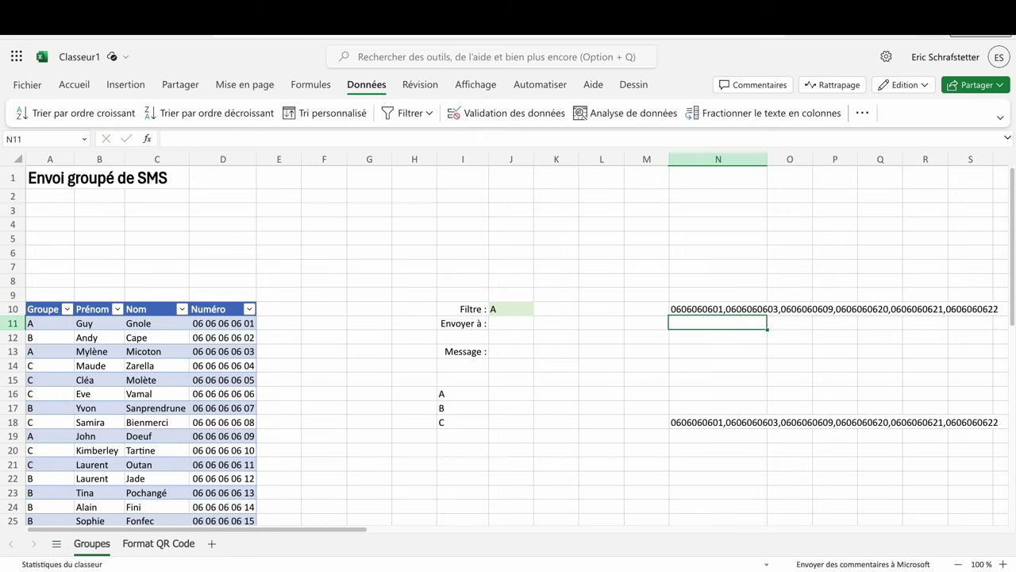
Step: Replace the hard-coded group A in N10's joined-numbers formula with a reference to the J10 filter
{"action": "left_click", "coordinate": [714, 309]}
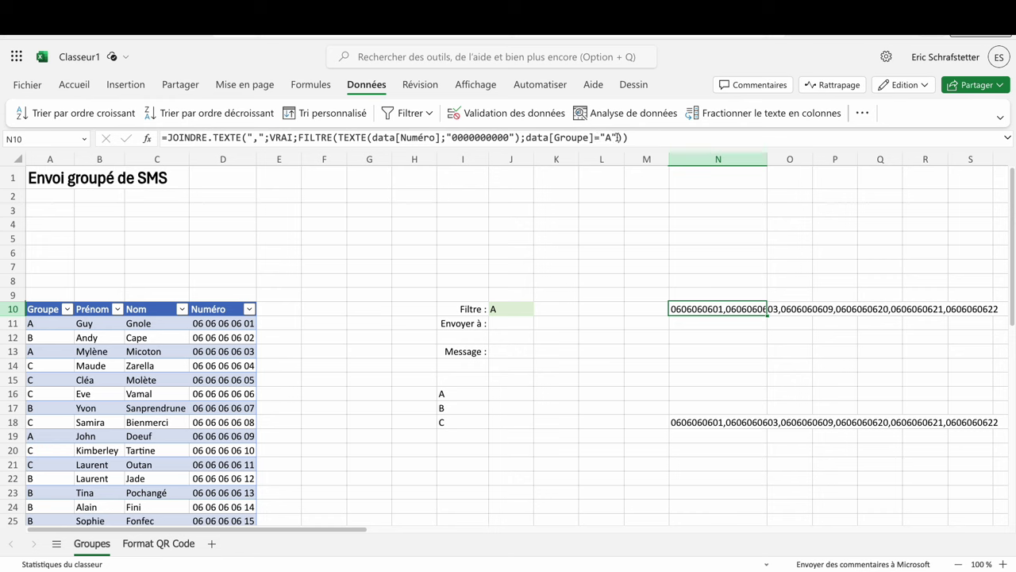
{"action": "double_click", "coordinate": [619, 137]}
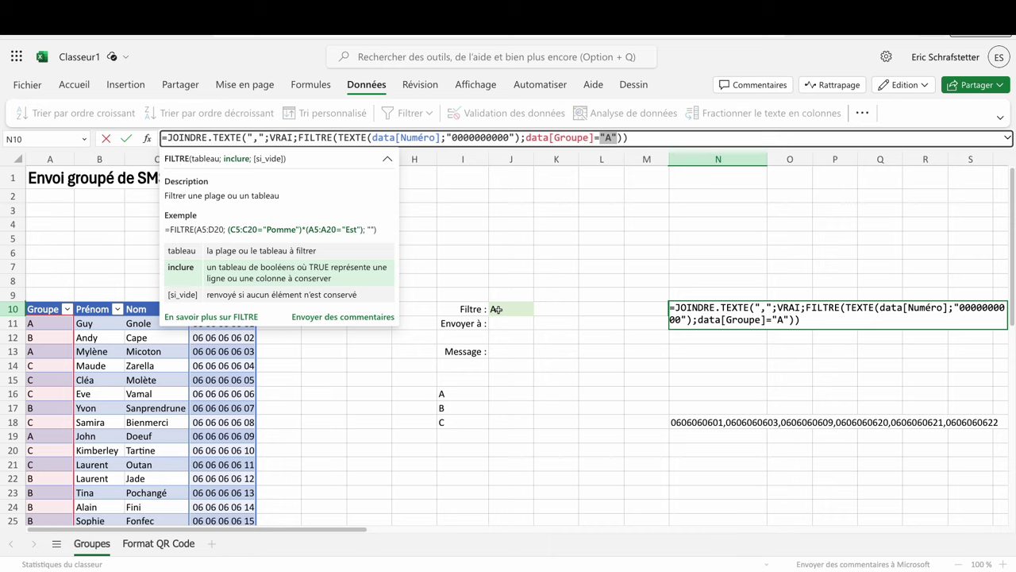
{"action": "key", "text": "BackSpace"}
{"action": "left_click", "coordinate": [500, 310]}
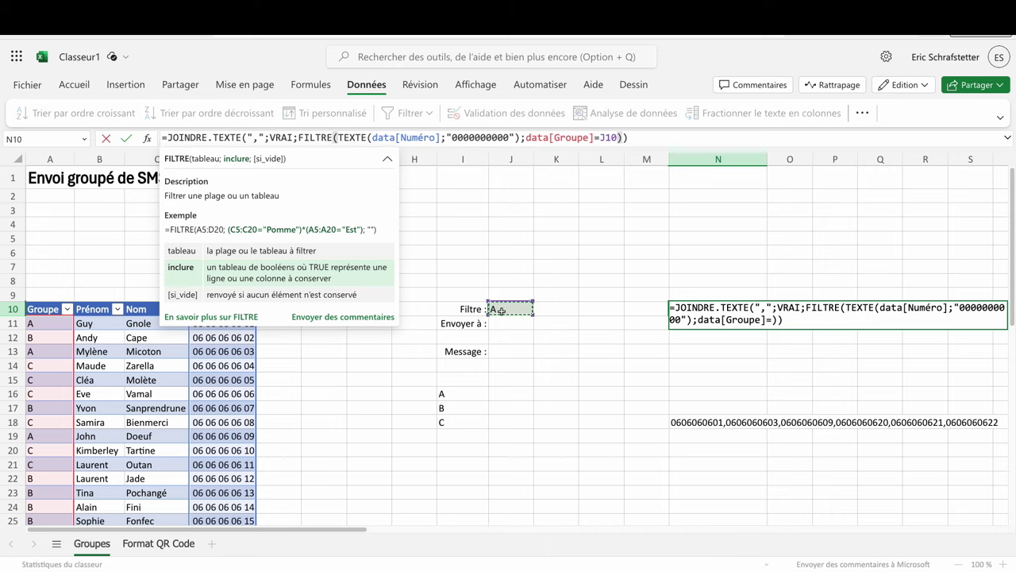
{"action": "key", "text": "Return"}
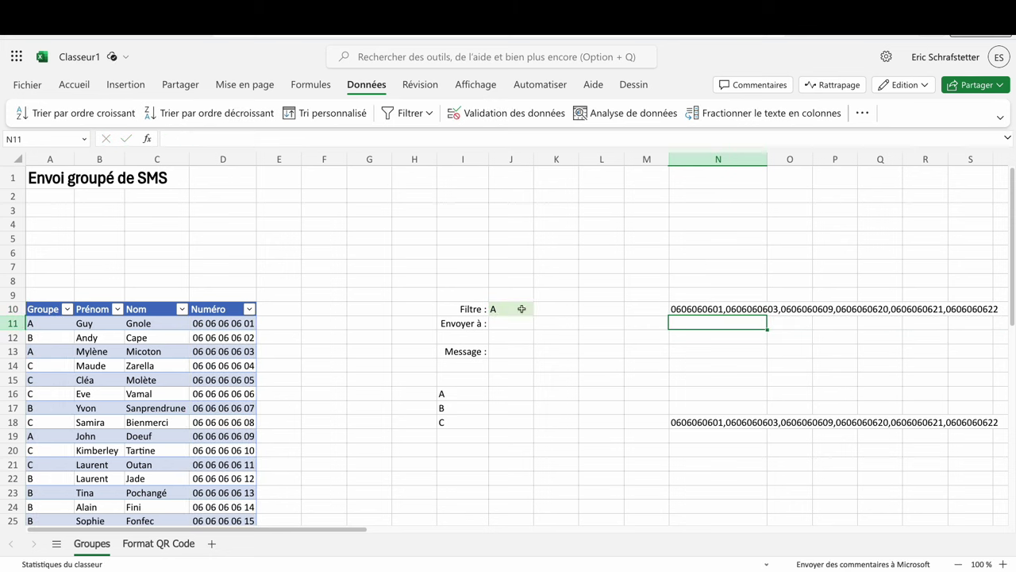
Step: Set the J10 group filter to B
{"action": "left_click", "coordinate": [521, 309]}
{"action": "left_click", "coordinate": [540, 308]}
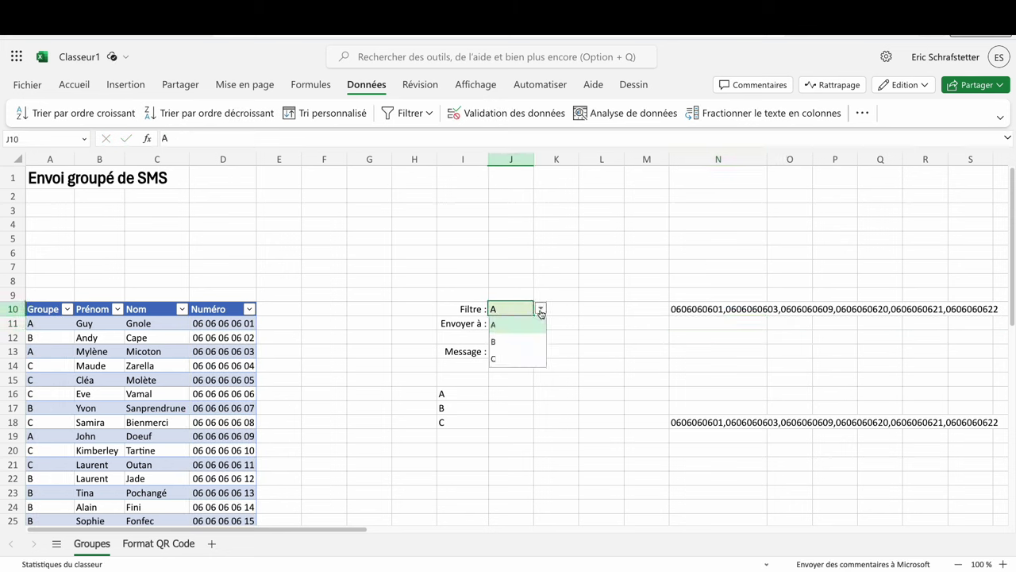
{"action": "left_click", "coordinate": [500, 341]}
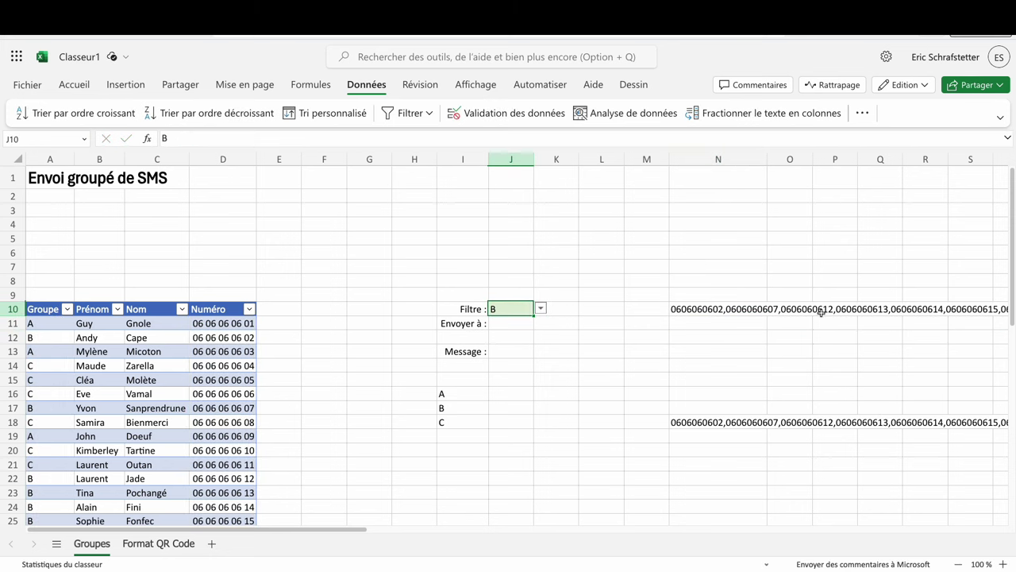
Step: Clear the duplicate number list in N18 and move the N10 joined-numbers formula into J11
{"action": "left_click", "coordinate": [718, 421]}
{"action": "key", "text": "Delete"}
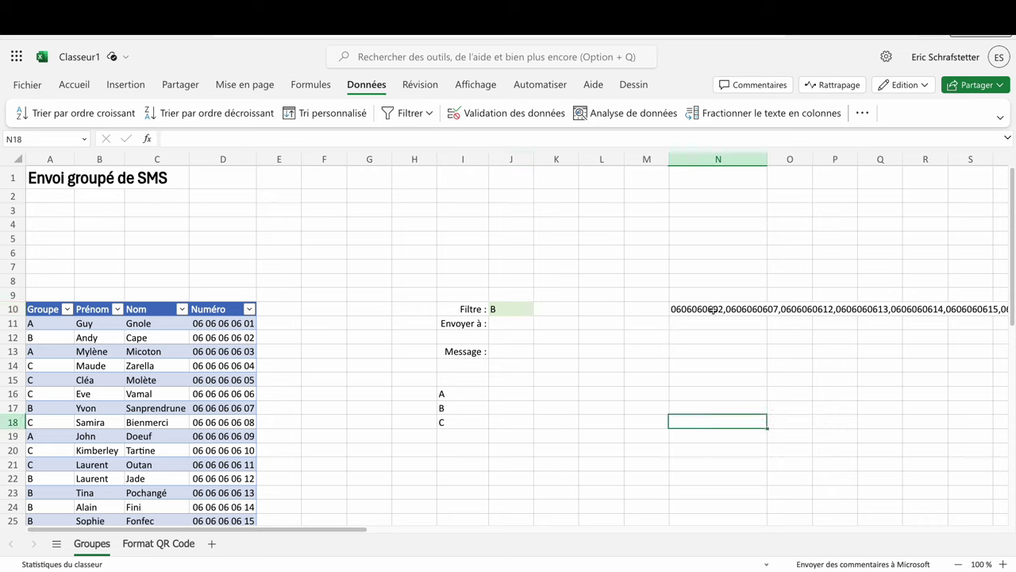
{"action": "left_click", "coordinate": [718, 309]}
{"action": "mouse_move", "coordinate": [718, 315]}
{"action": "left_mouse_down"}
{"action": "mouse_move", "coordinate": [607, 351]}
{"action": "mouse_move", "coordinate": [515, 327]}
{"action": "left_mouse_up"}
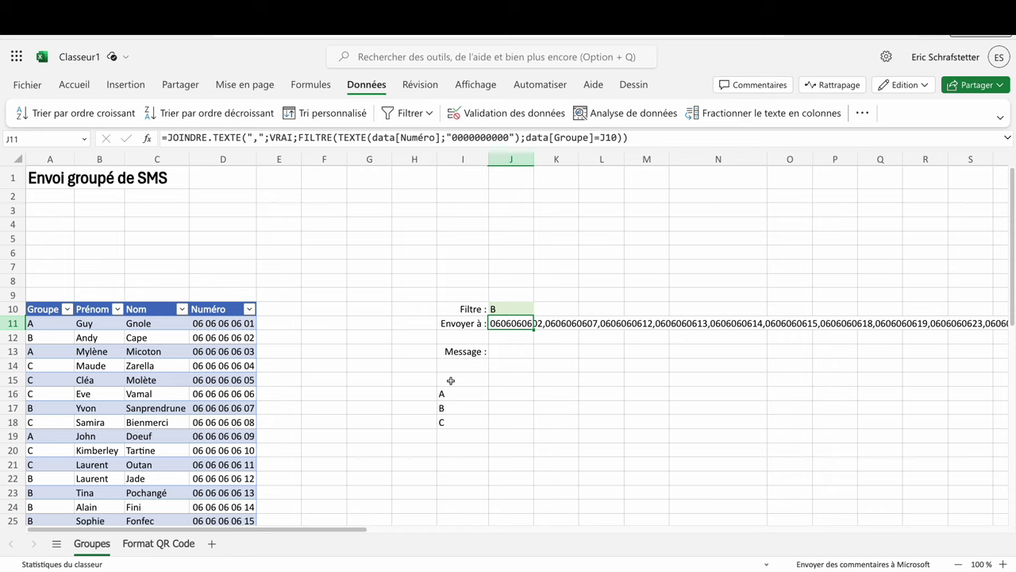
Step: Enter the message 'URGENT ! Ne pas venir en cours à 14h' in J13, then view the Format QR Code sheet
{"action": "key", "text": "Down"}
{"action": "key", "text": "Down"}
{"action": "type", "text": "URGENT"}
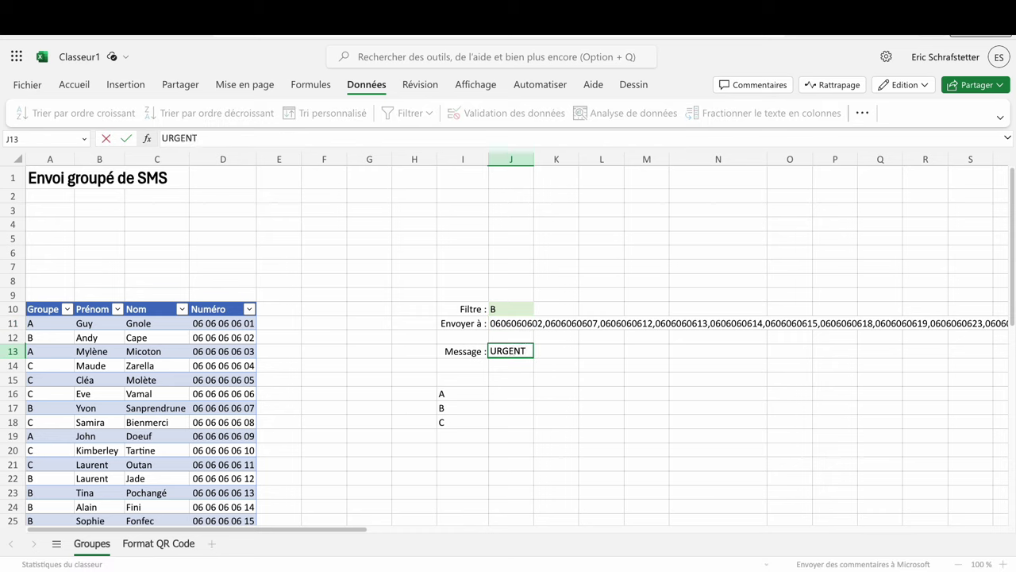
{"action": "type", "text": " ! Ne pas venir en cours à 14h"}
{"action": "left_click", "coordinate": [529, 405]}
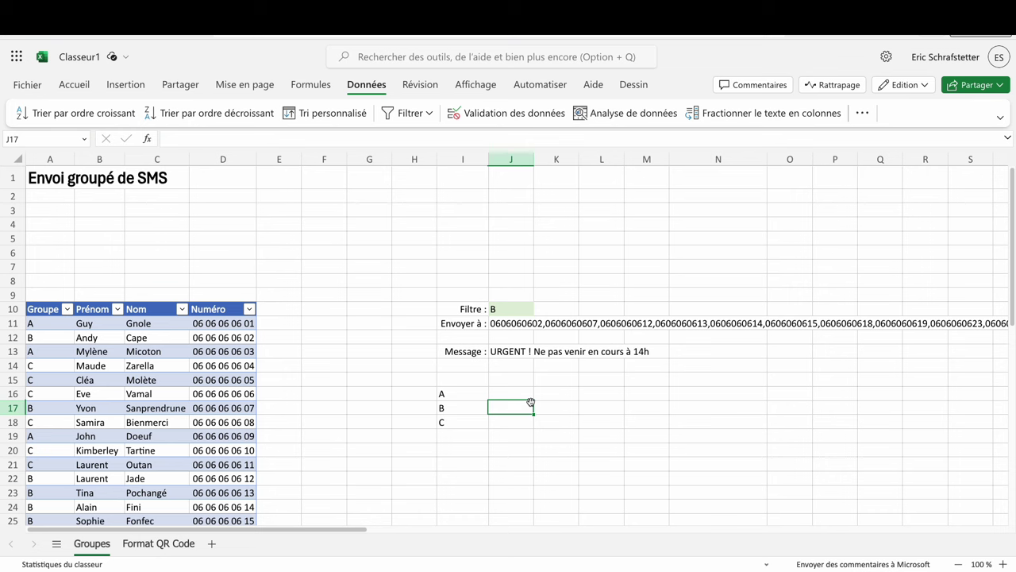
{"action": "key", "text": "ctrl+Page_Down"}
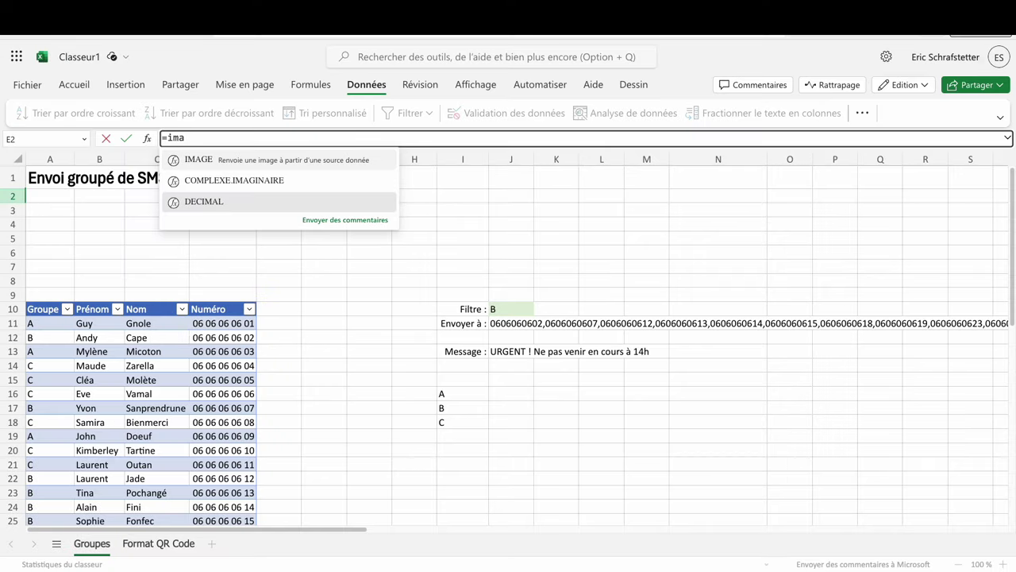
Step: Enter in E2 an IMAGE formula for a 200x200 Google Charts SMSTO QR code joining J11 and J13
{"action": "left_click", "coordinate": [229, 158]}
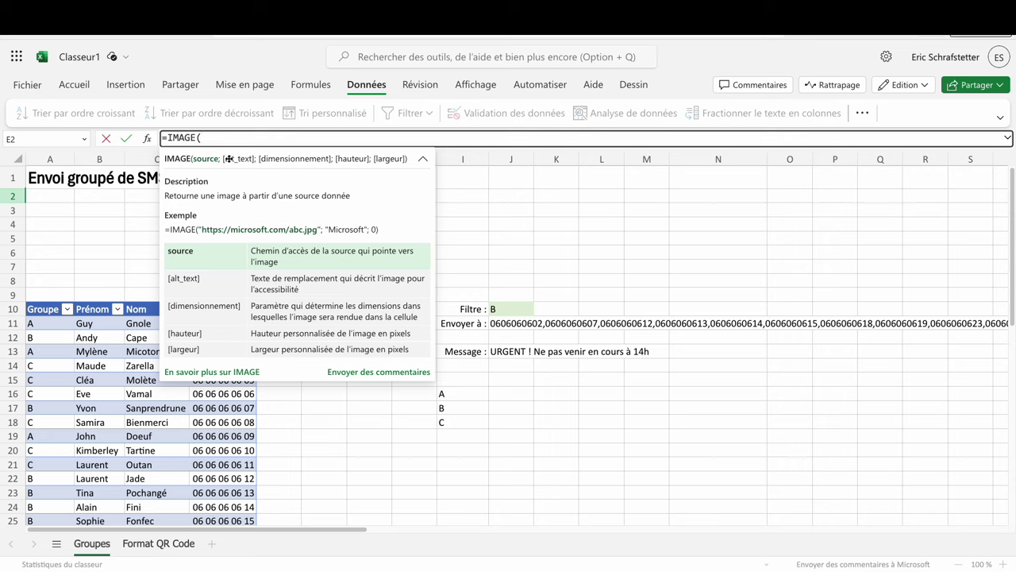
{"action": "type", "text": "\""}
{"action": "type", "text": "https://chart.googleapis.com/chart?chs=200x200&&cht=qr&chl=SMSTO:"}
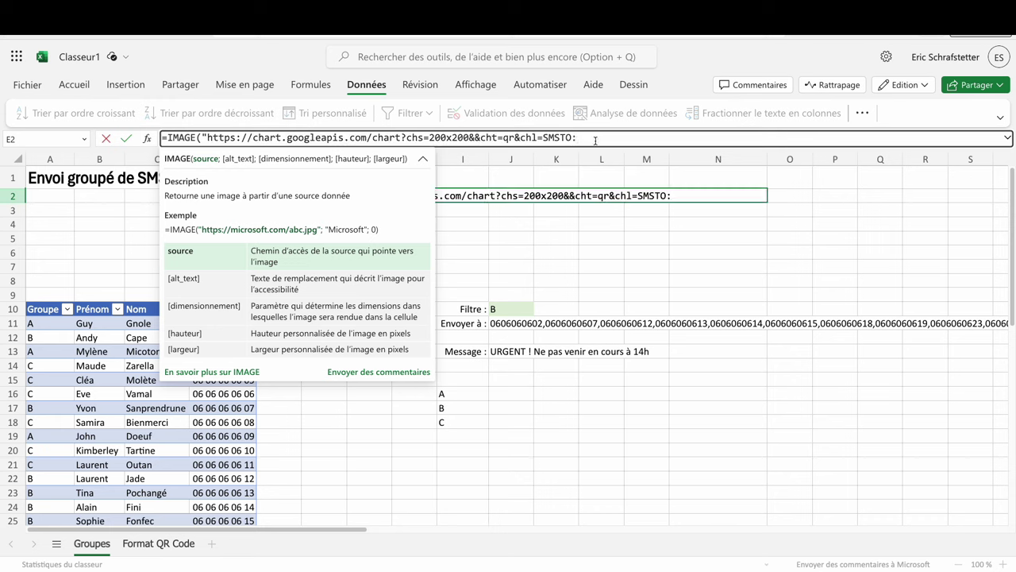
{"action": "type", "text": "\""}
{"action": "type", "text": "&"}
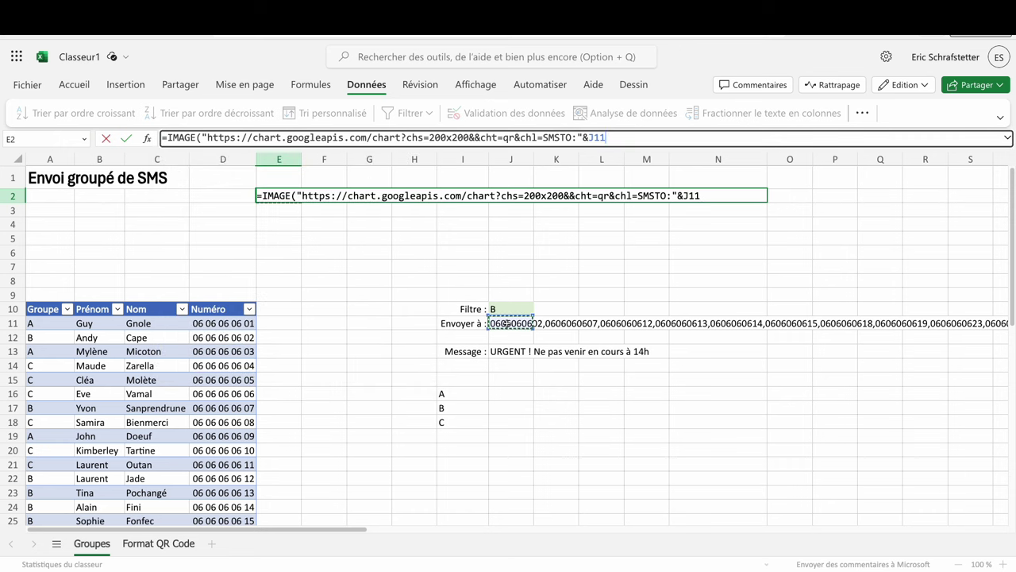
{"action": "type", "text": "&"}
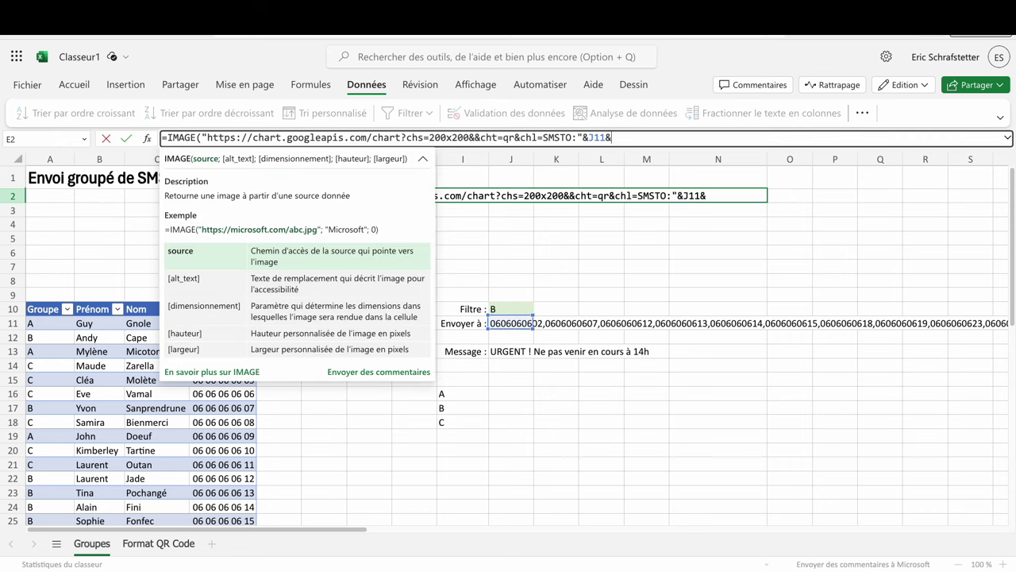
{"action": "type", "text": "\":"}
{"action": "type", "text": "\""}
{"action": "type", "text": "&"}
{"action": "left_click", "coordinate": [505, 352]}
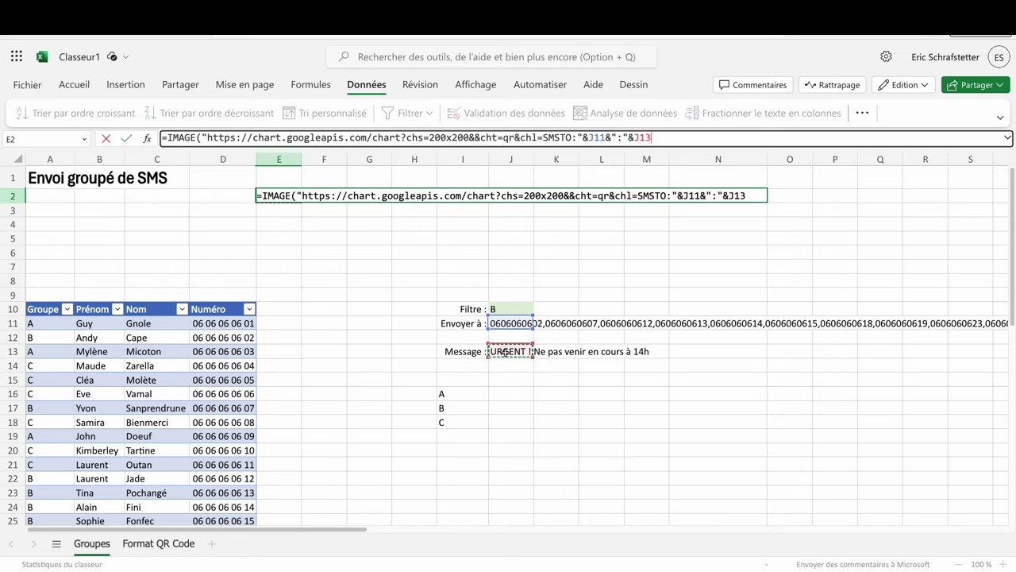
{"action": "type", "text": ")"}
{"action": "key", "text": "Return"}
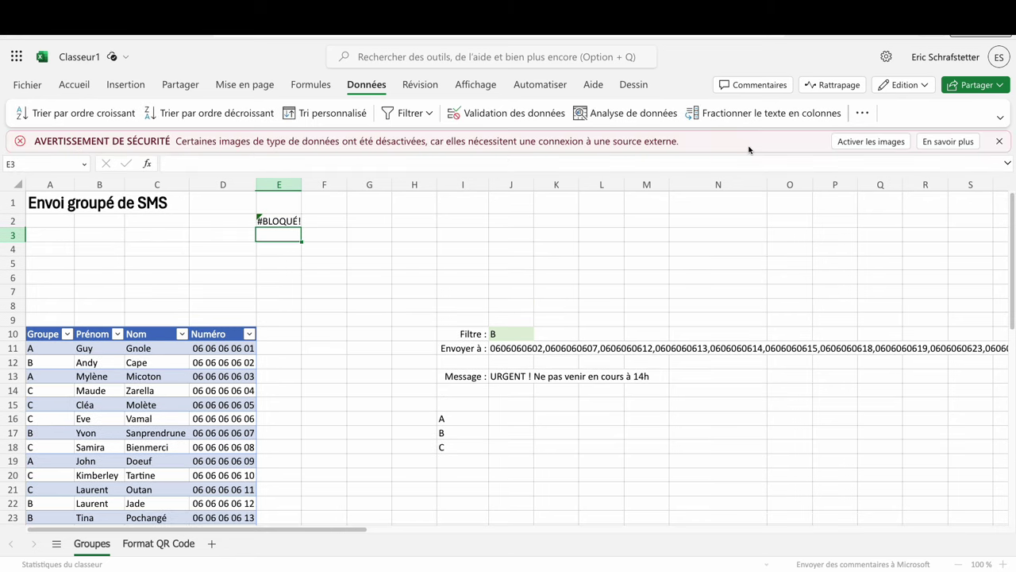
Step: Allow external images and enlarge row 2 and column E so the QR code shows large
{"action": "left_click", "coordinate": [864, 143]}
{"action": "left_click", "coordinate": [266, 197]}
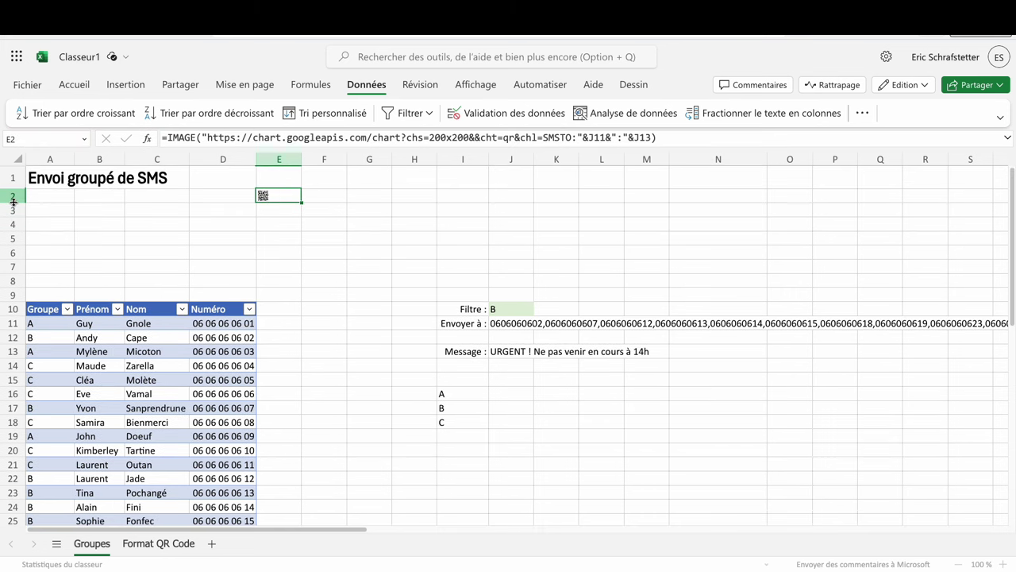
{"action": "left_click_drag", "start_coordinate": [12, 201], "coordinate": [16, 276]}
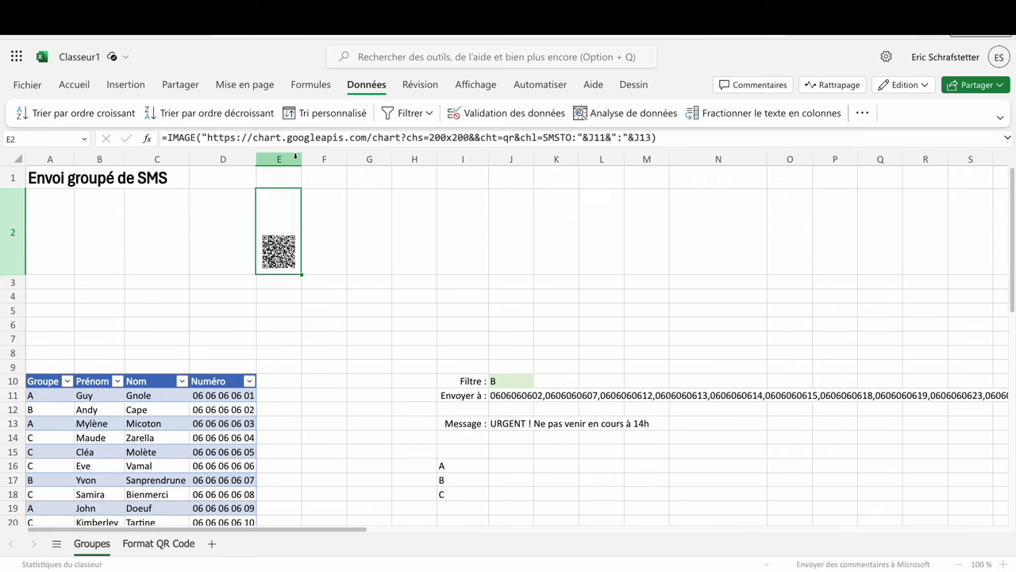
{"action": "left_click_drag", "start_coordinate": [301, 158], "coordinate": [442, 161]}
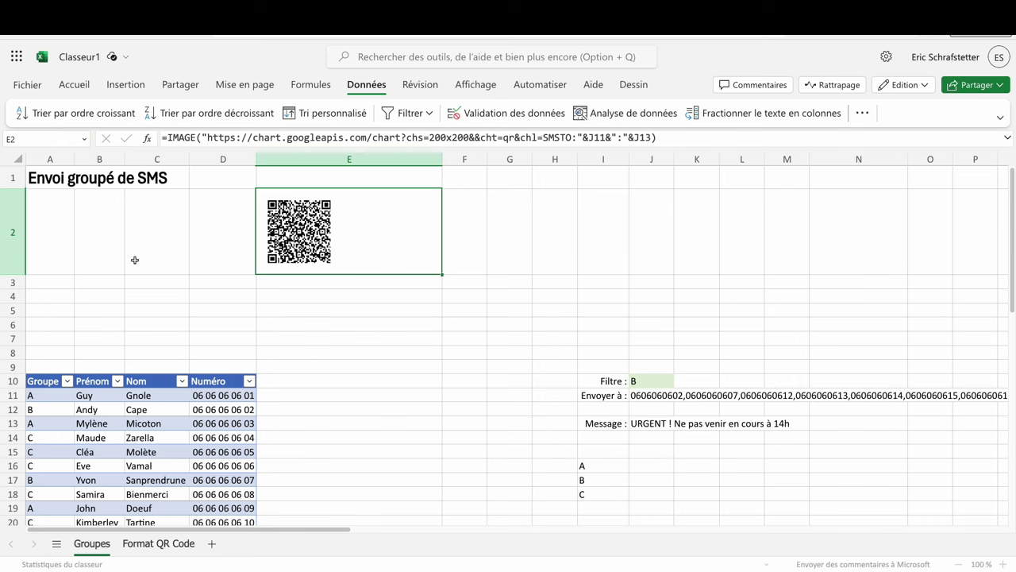
Step: Delete the empty rows 3–8 and the empty columns F–H
{"action": "left_click_drag", "start_coordinate": [12, 347], "coordinate": [13, 417]}
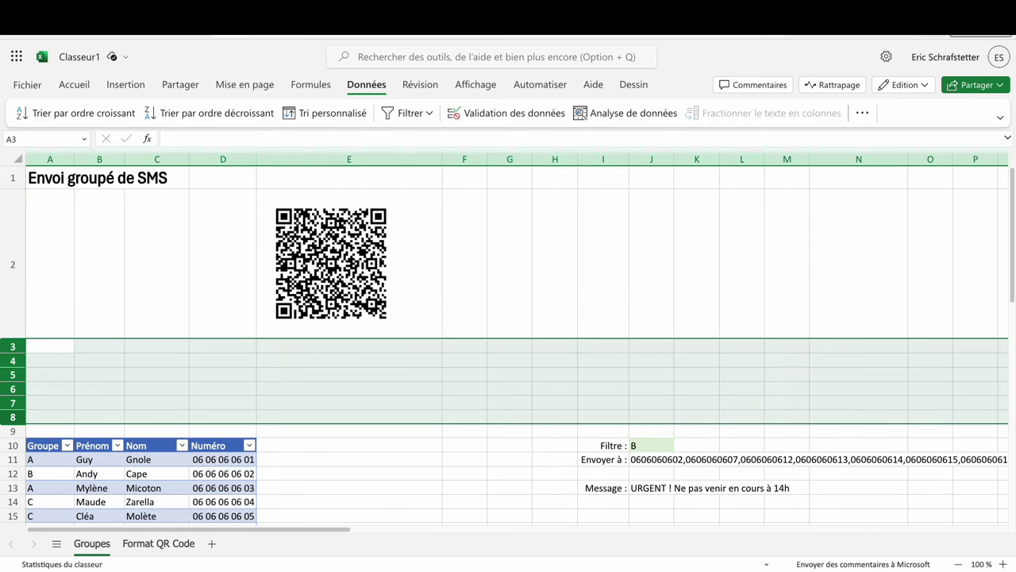
{"action": "right_click", "coordinate": [13, 417]}
{"action": "left_click", "coordinate": [47, 206]}
{"action": "left_click_drag", "start_coordinate": [464, 159], "coordinate": [555, 159]}
{"action": "right_click", "coordinate": [560, 163]}
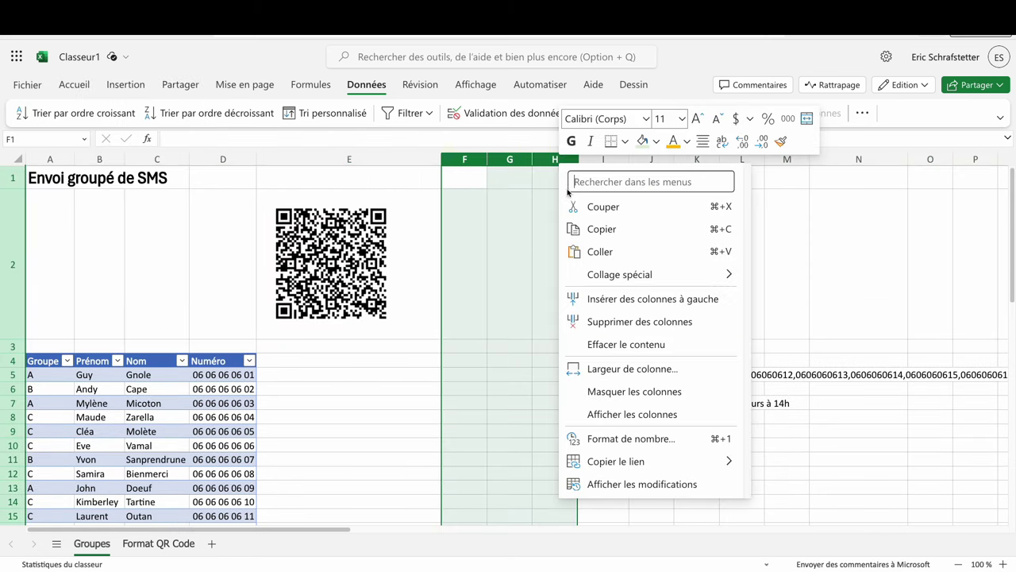
{"action": "left_click", "coordinate": [574, 321]}
{"action": "left_click", "coordinate": [355, 400]}
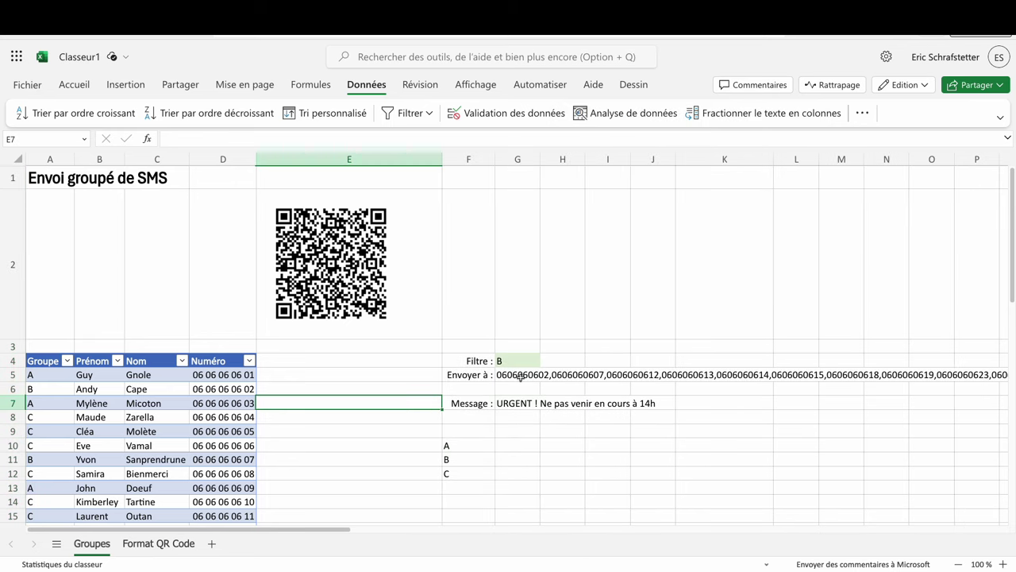
Step: Set the G4 group filter to A
{"action": "left_click", "coordinate": [524, 361]}
{"action": "left_click", "coordinate": [547, 362]}
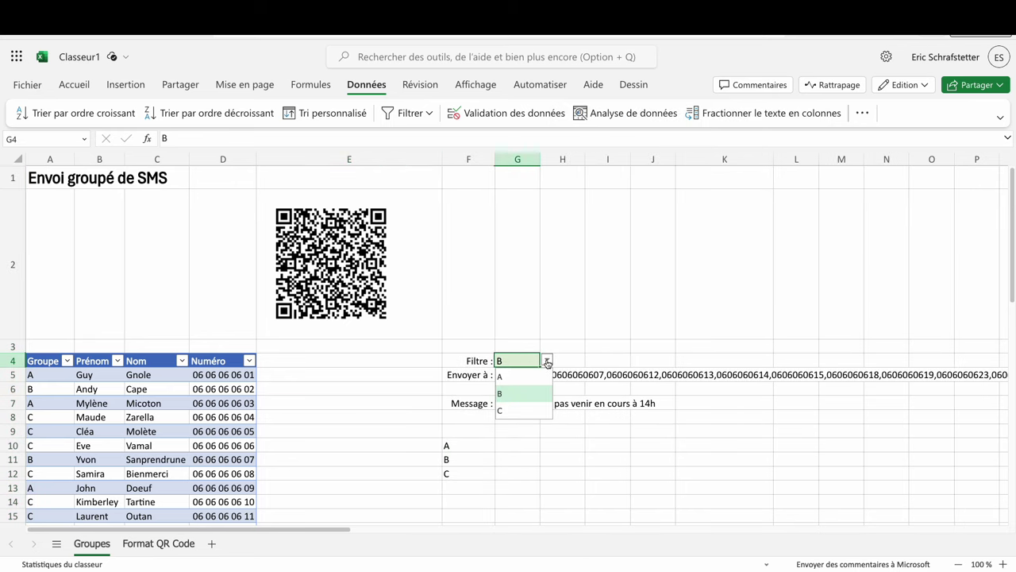
{"action": "left_click", "coordinate": [504, 377]}
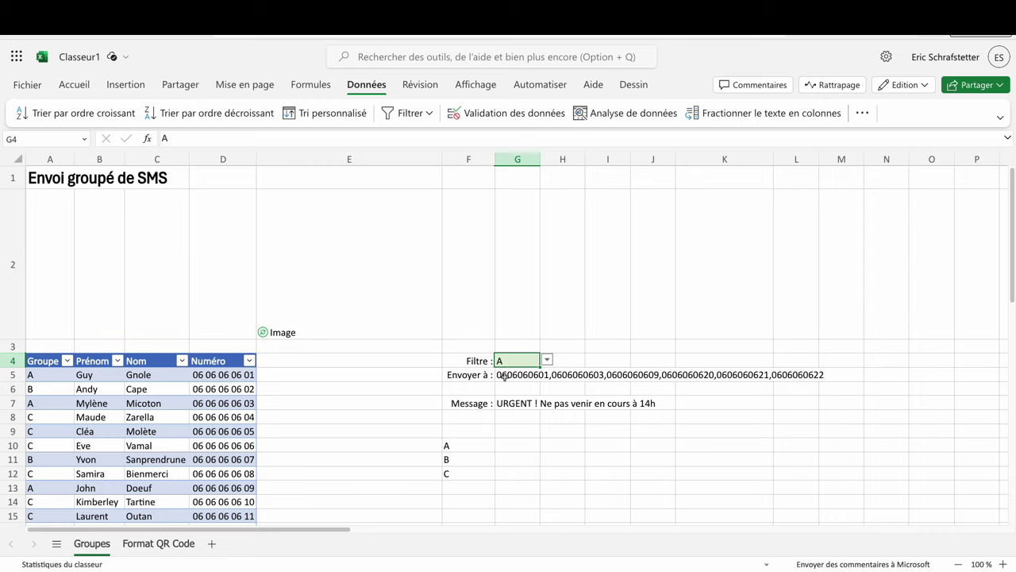
Step: Change the G7 message to 'Le cours est déplacé à 15h' and refresh the E2 QR code
{"action": "left_click", "coordinate": [526, 405]}
{"action": "type", "text": "Le cours est déplacé à 15h"}
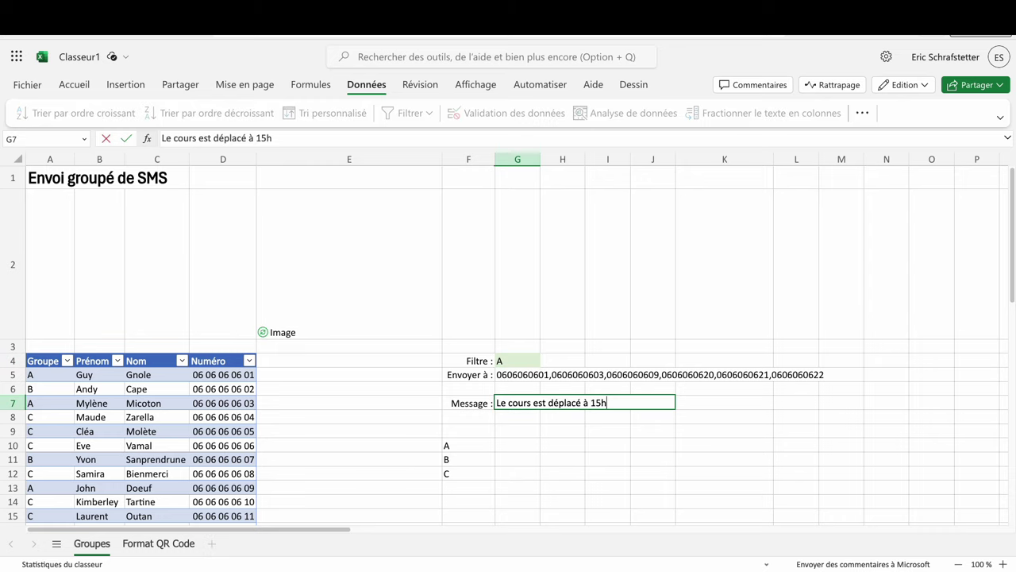
{"action": "key", "text": "Return"}
{"action": "left_click", "coordinate": [273, 334]}
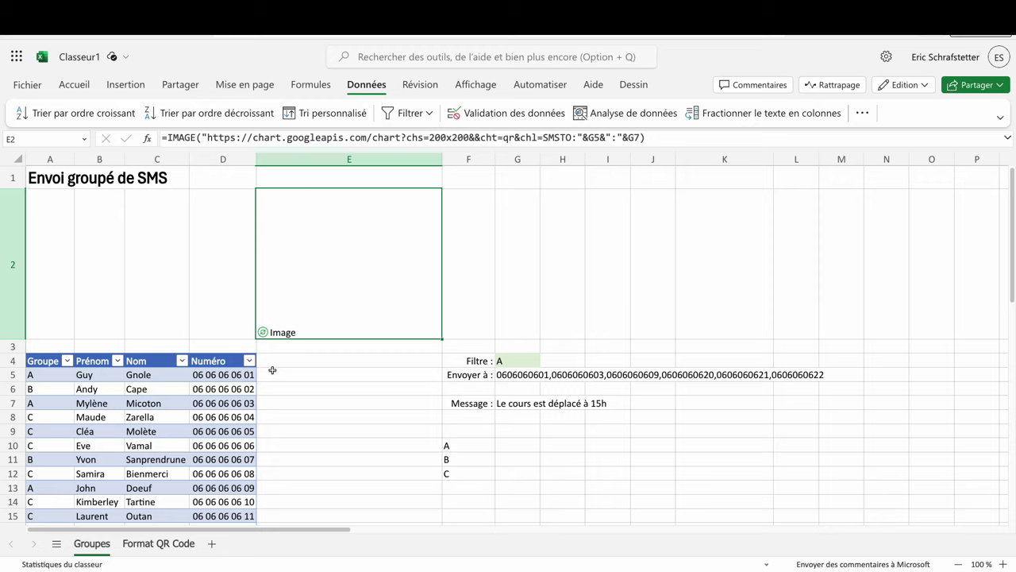
{"action": "left_click", "coordinate": [286, 373]}
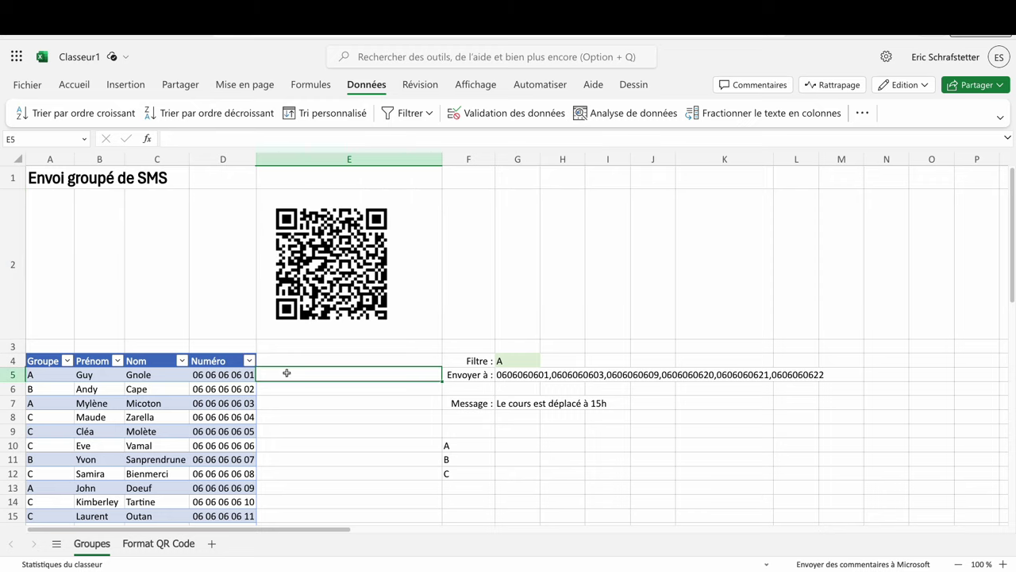